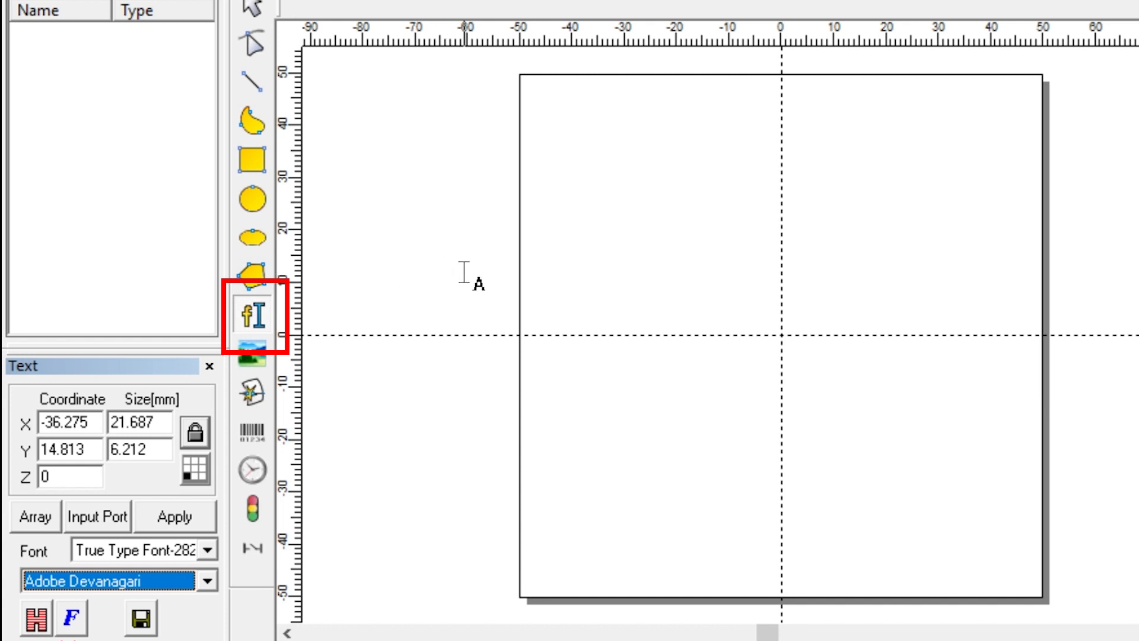
Step: Place a new text object above the horizontal axis, just left of the work area's vertical centre line
click(655, 248)
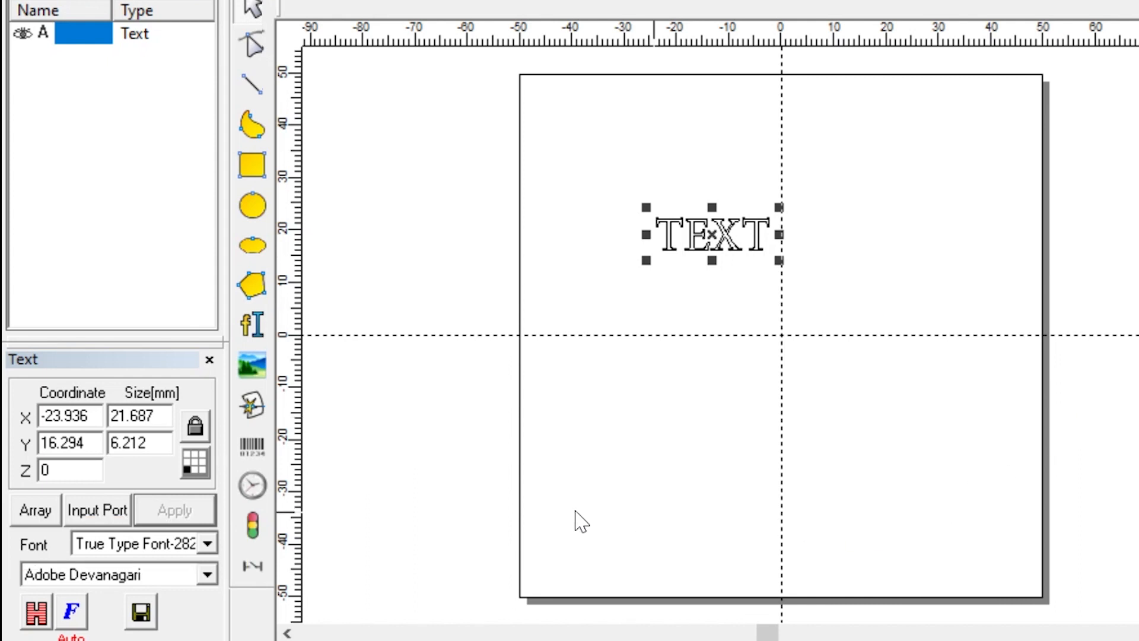
Step: Change the text object's font type to Barcodes with the Code 39 format and apply it
click(208, 545)
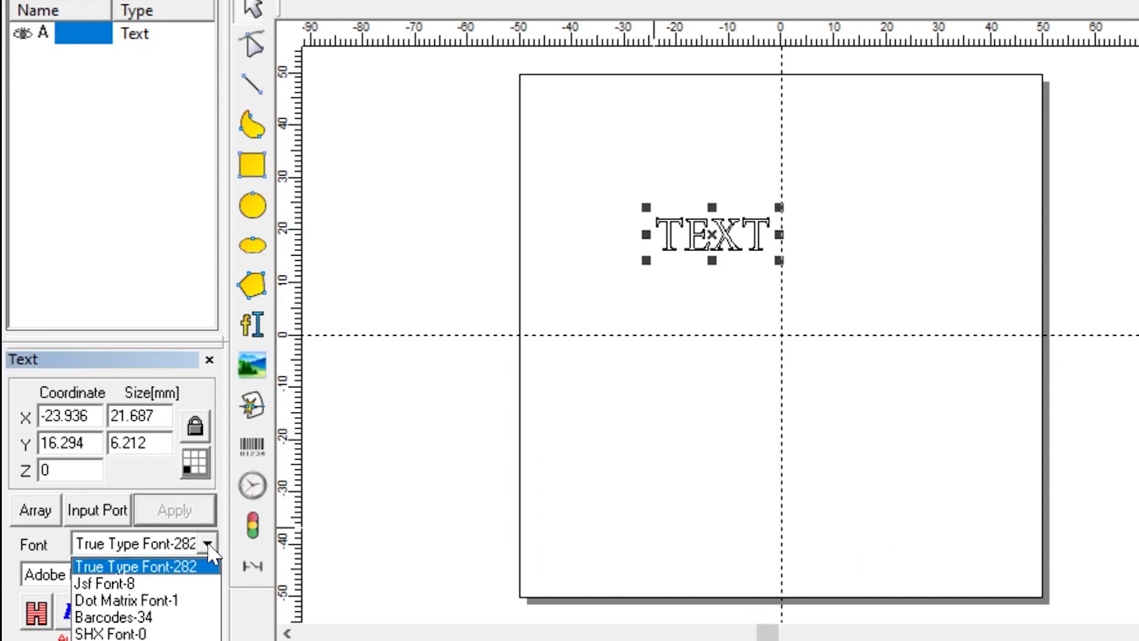
click(176, 617)
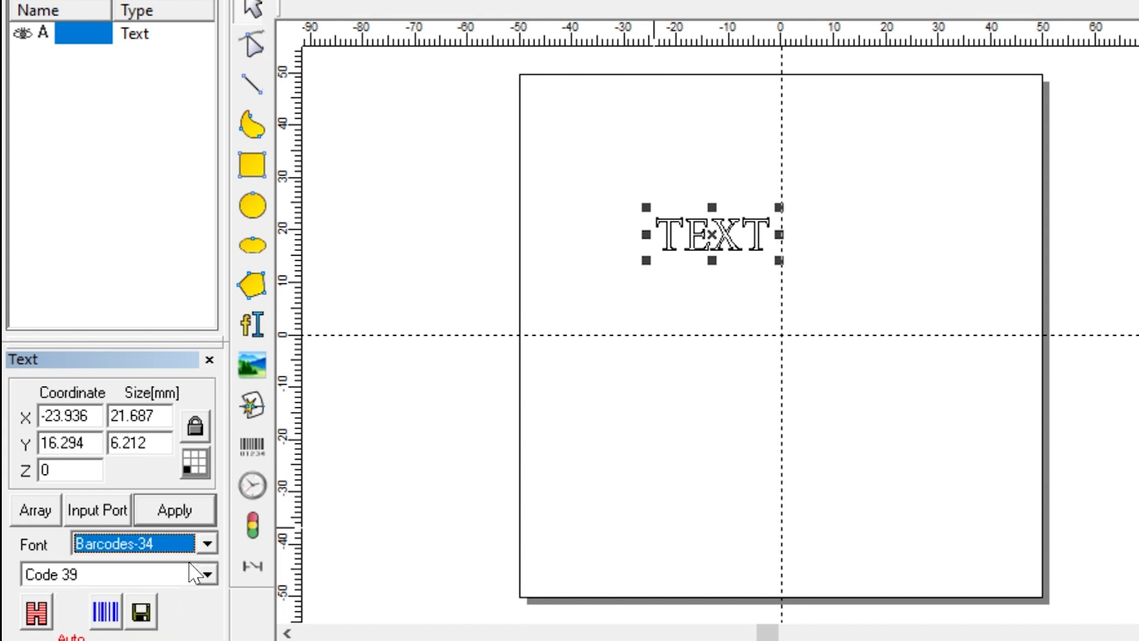
click(175, 511)
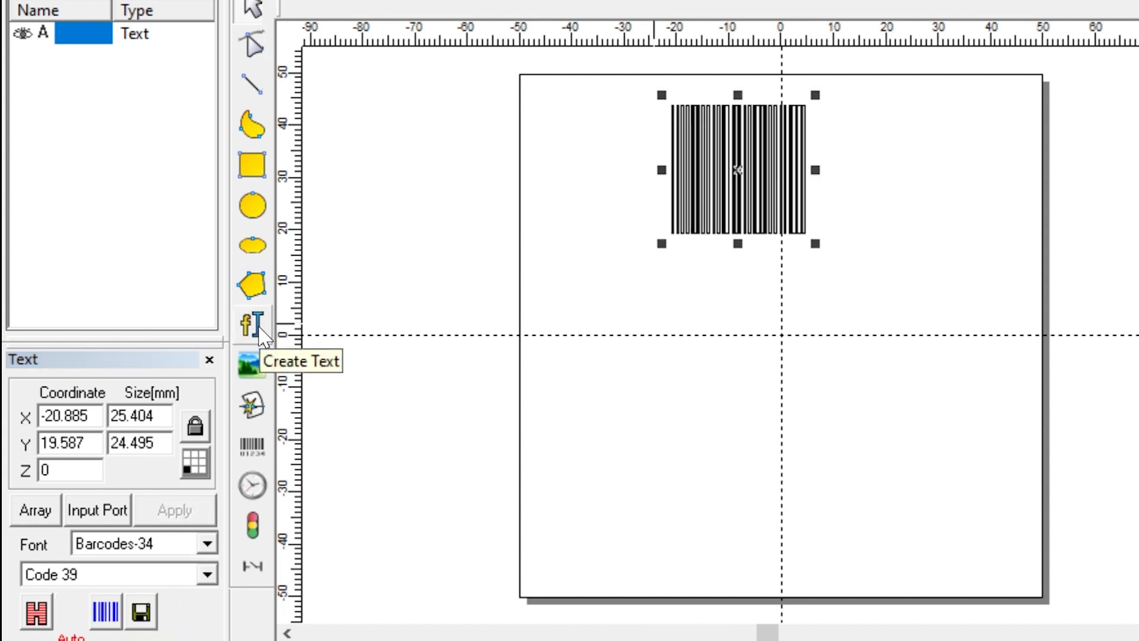
Step: Add a second text object below the barcode and set its font type to True Type Font with Adobe Devanagari
click(256, 327)
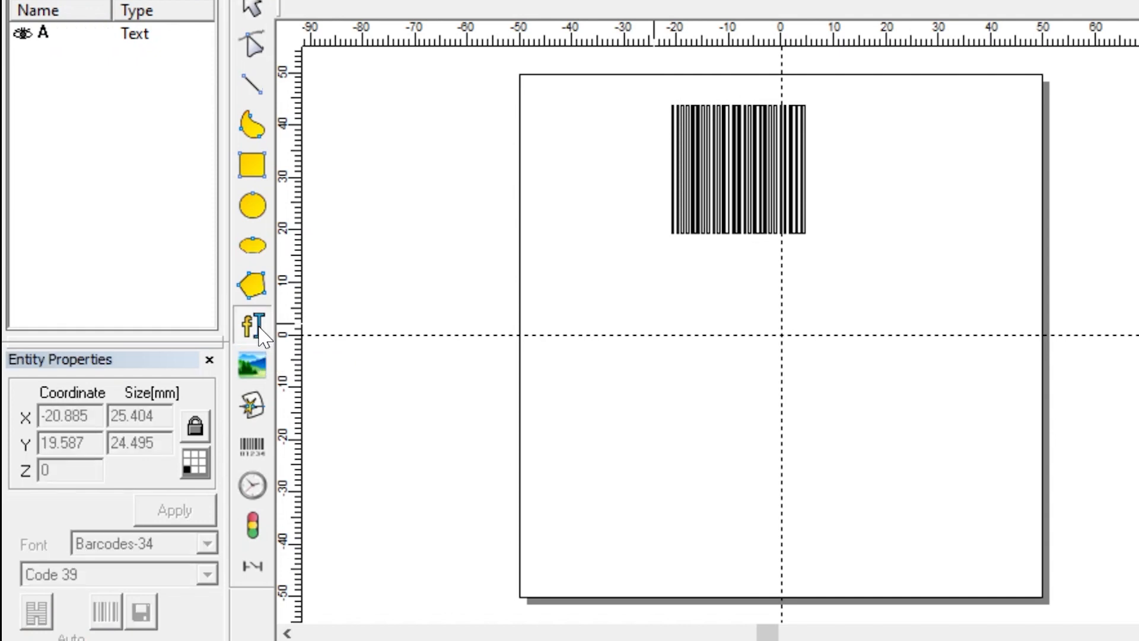
click(629, 362)
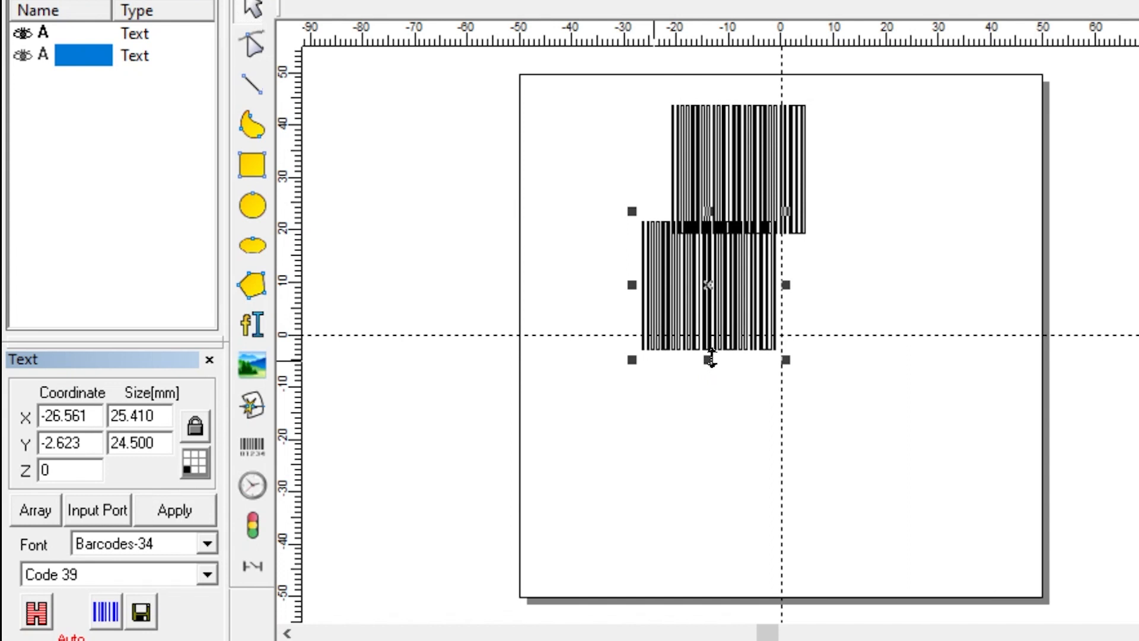
click(211, 547)
click(178, 568)
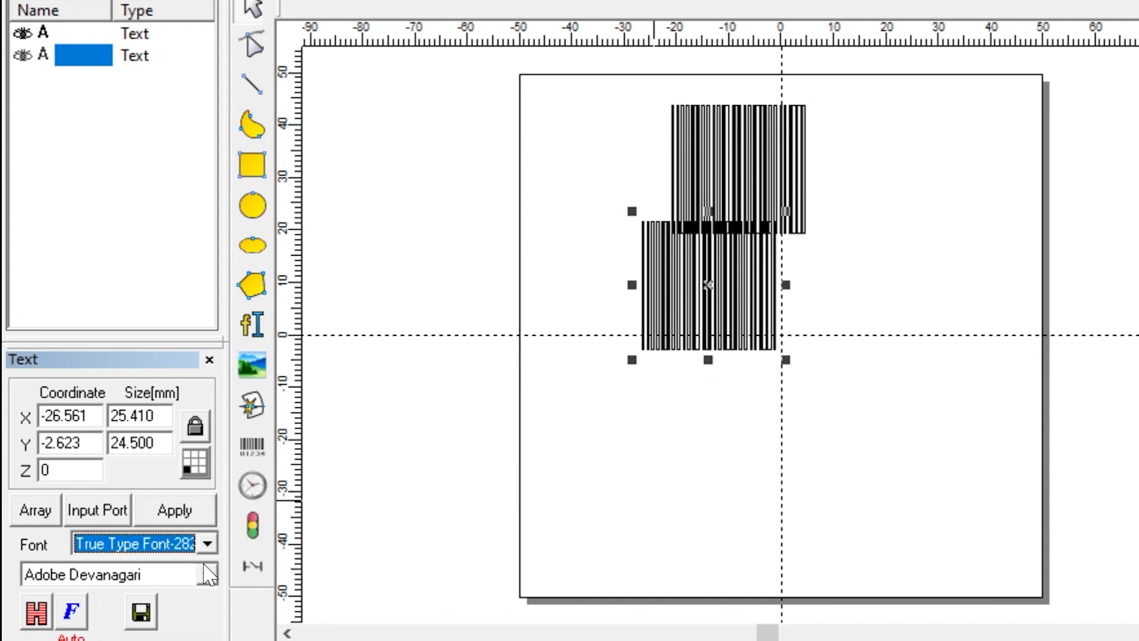
click(160, 514)
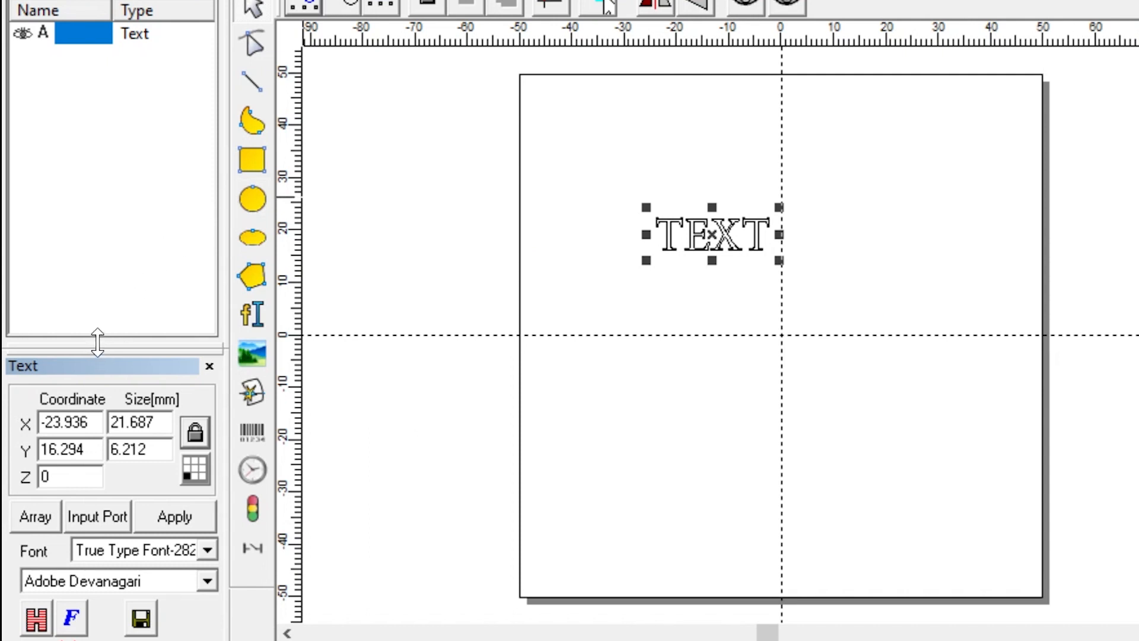
Step: Enlarge the text properties area and replace the object's default text with "GT SCHMIDT"
drag(97, 342, 148, 127)
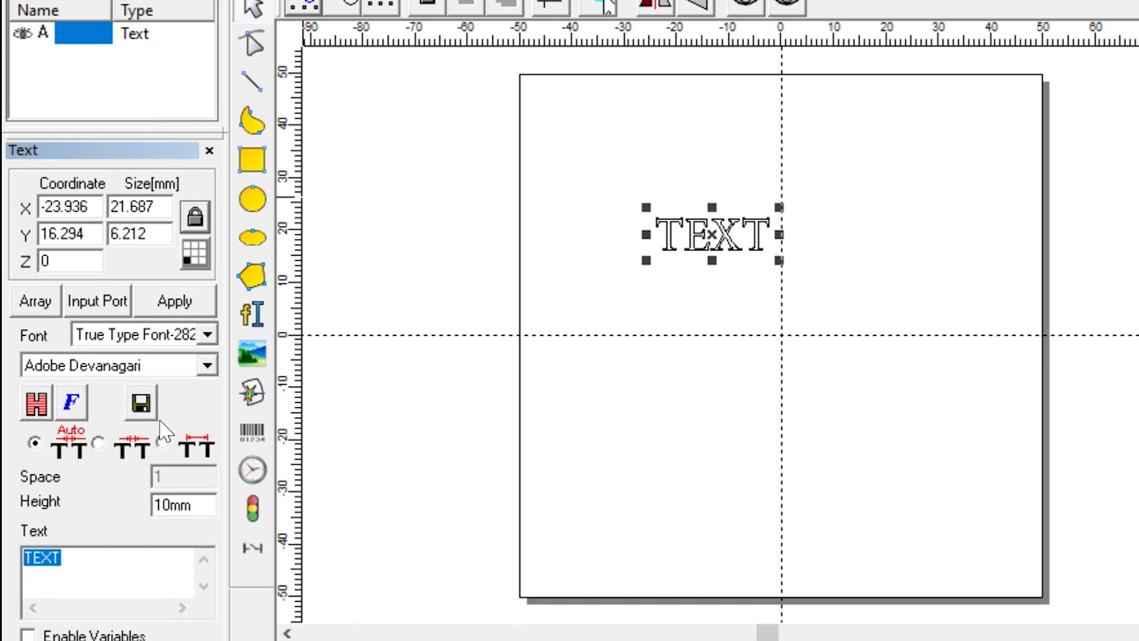
click(120, 573)
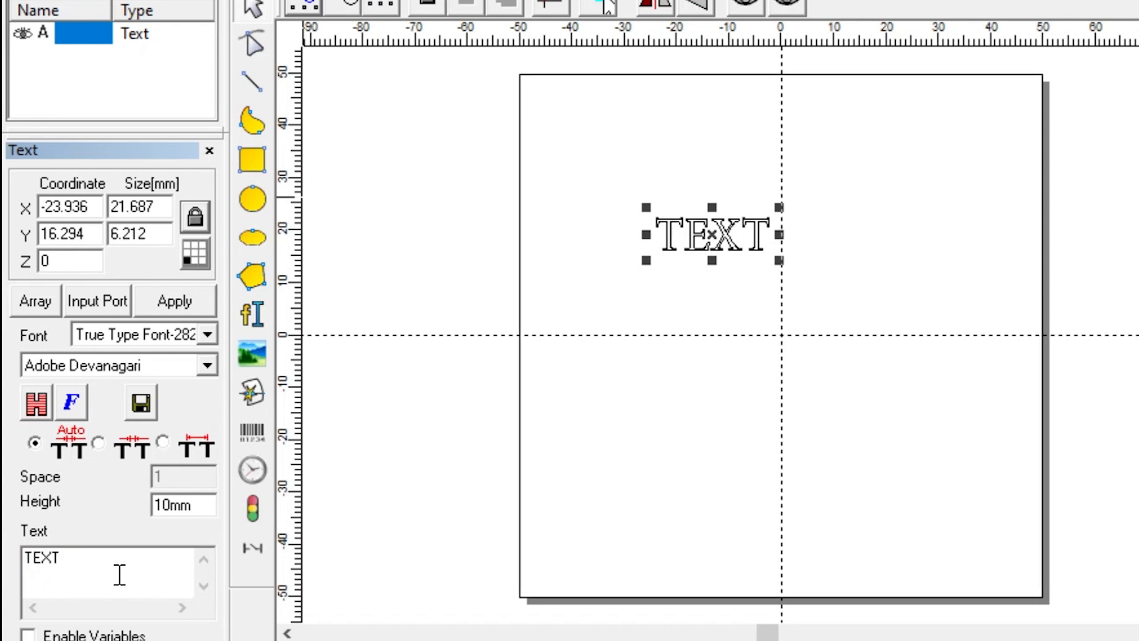
key(BackSpace)
key(BackSpace)
key(BackSpace)
text(GT SCHMID)
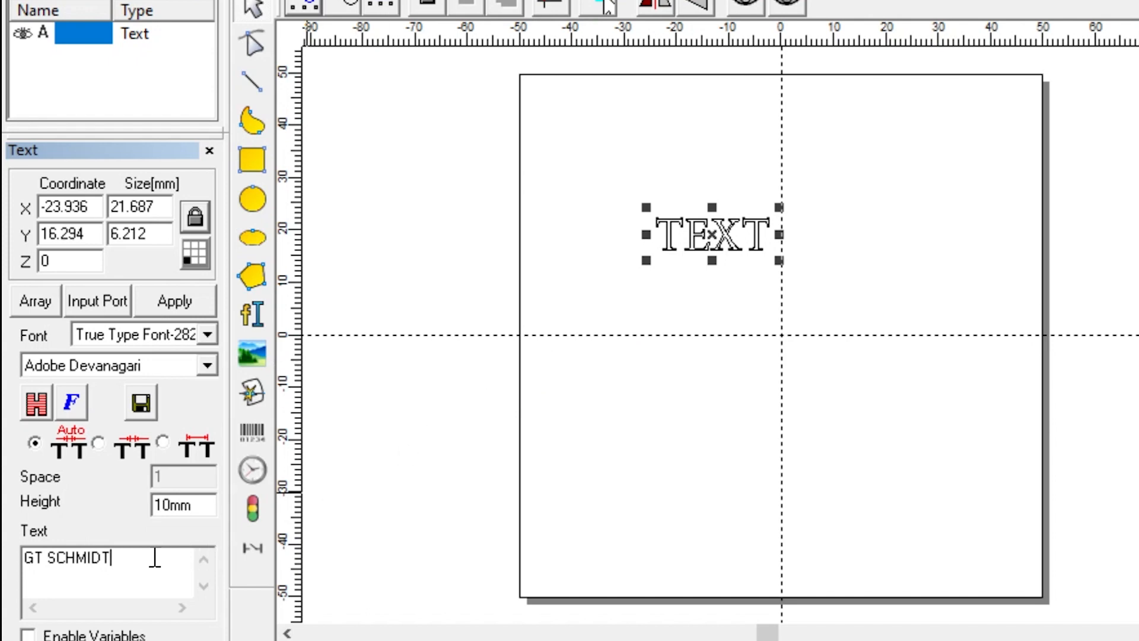
click(196, 308)
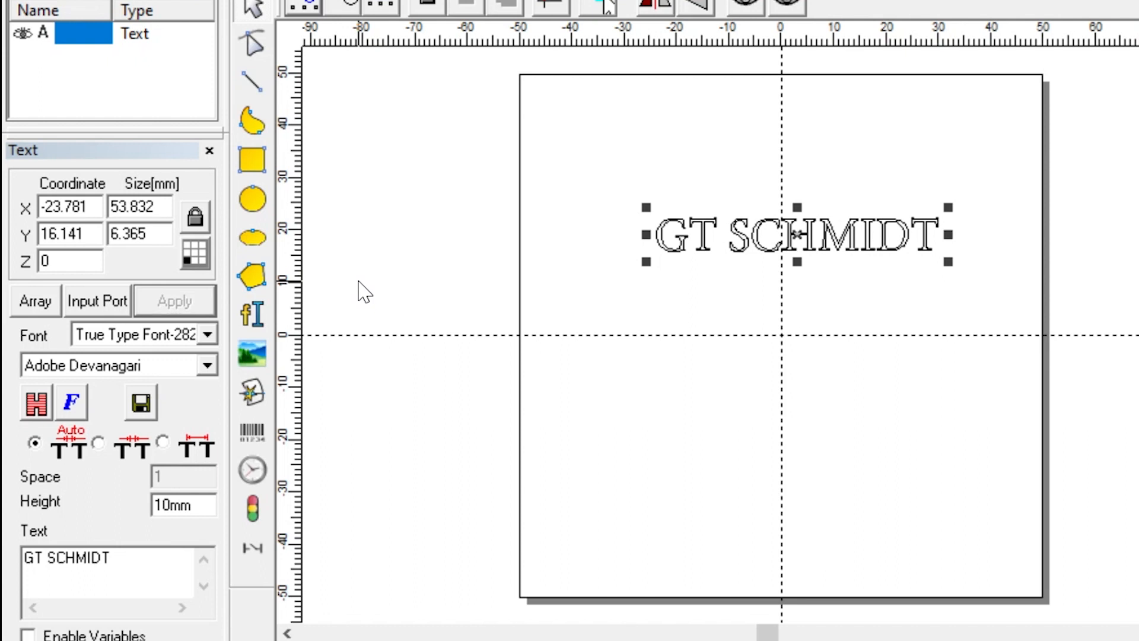
Step: Add the second line "Make a lasting mark" to the text and move the object to about X -33, Y 1.4 mm
click(126, 563)
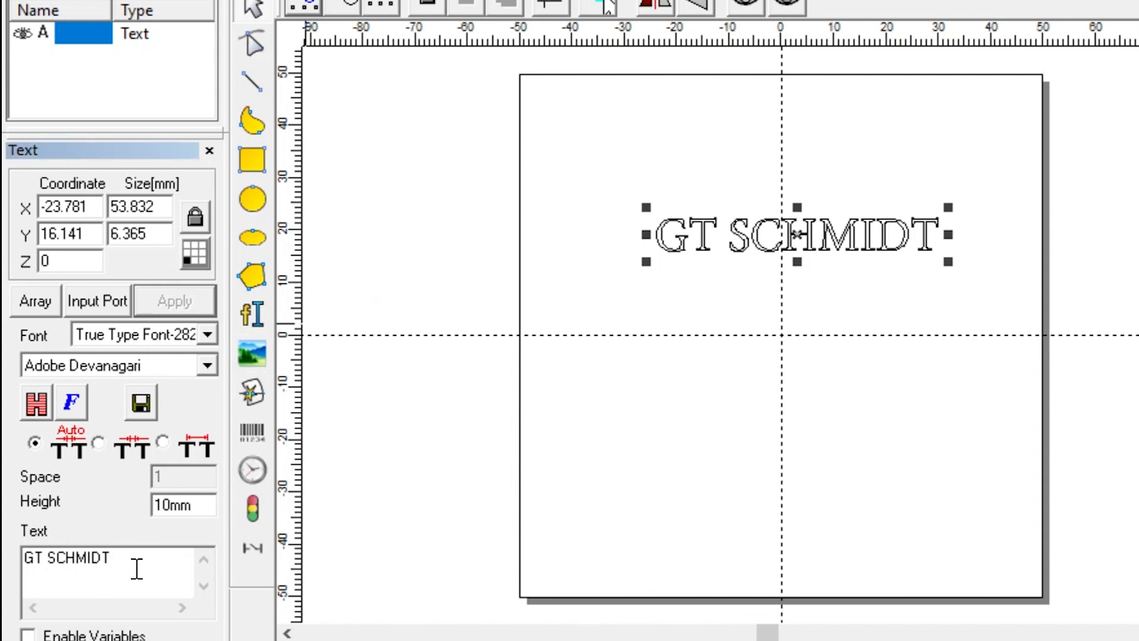
key(Return)
text(Make a la)
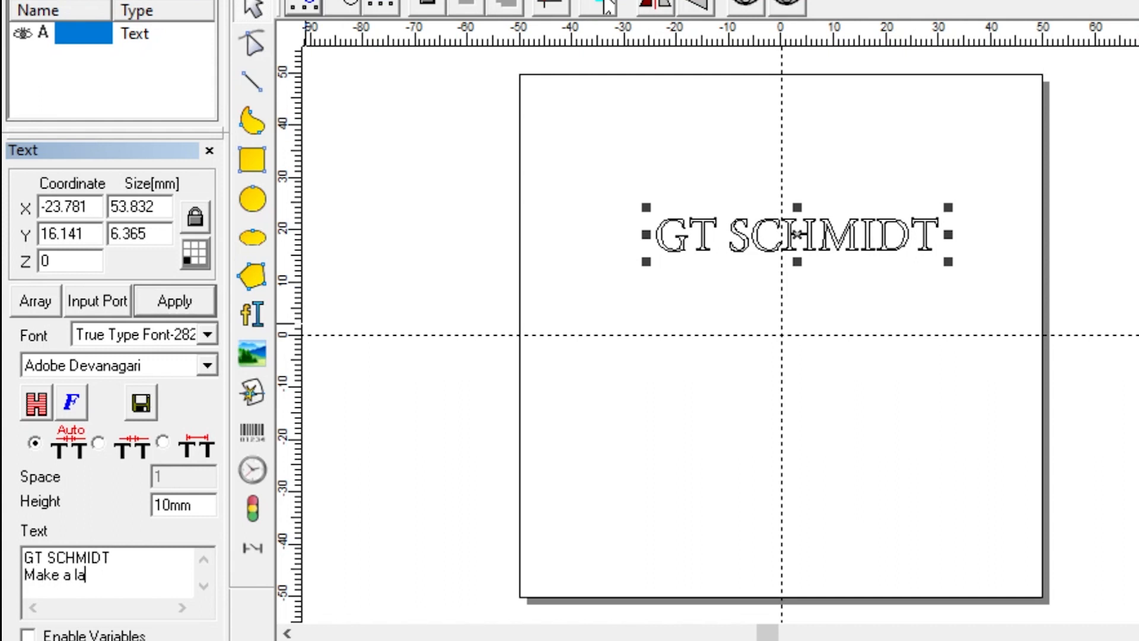
text(sting mark)
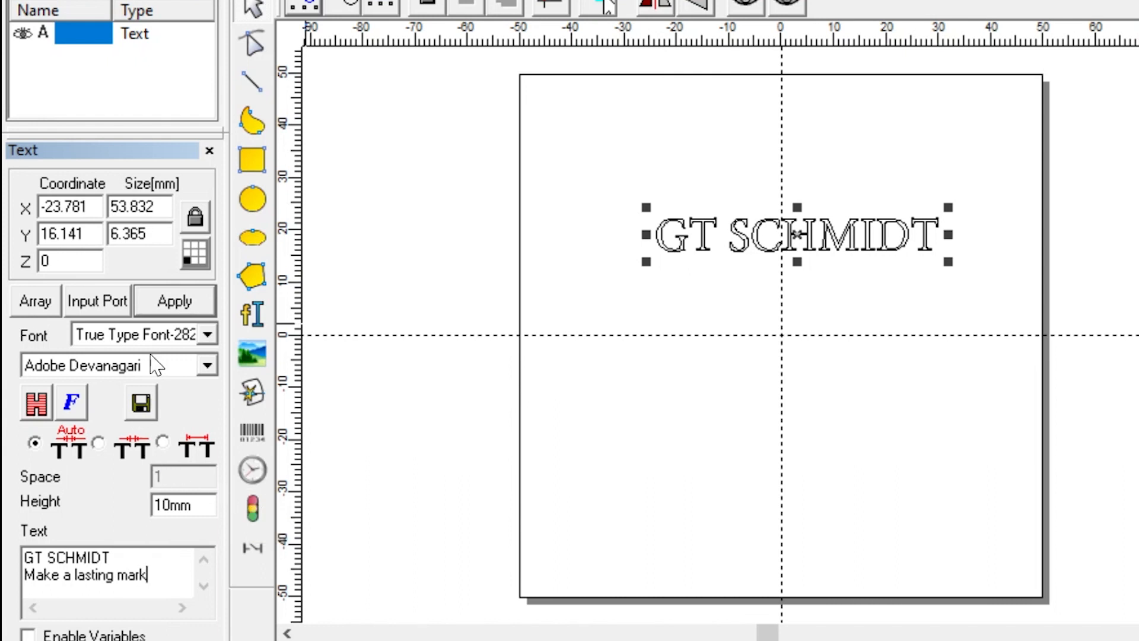
click(159, 307)
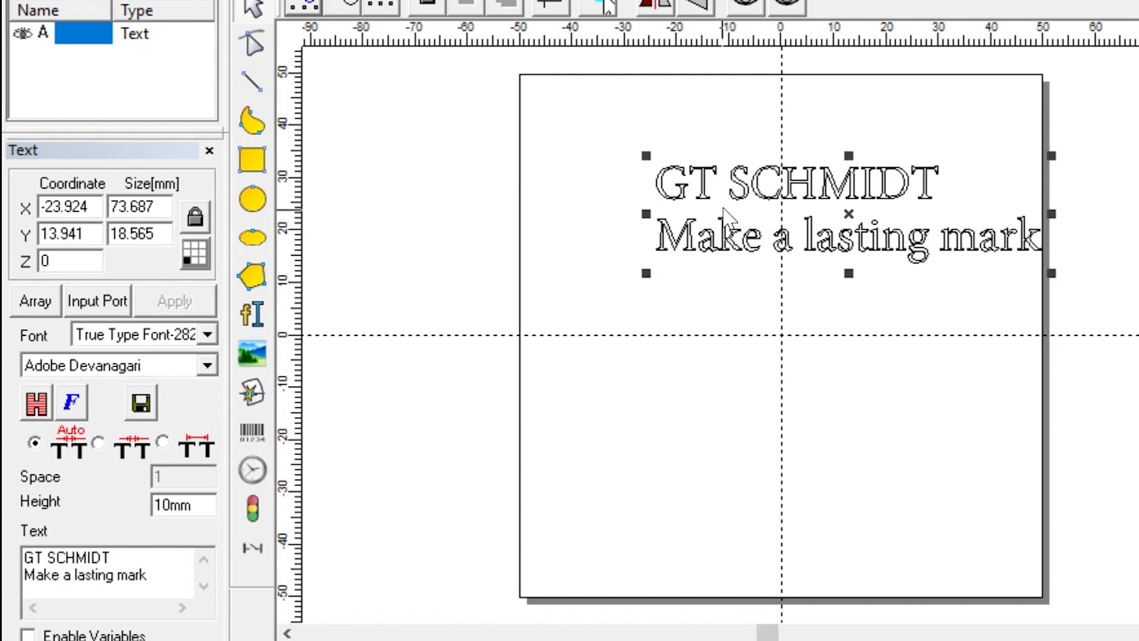
drag(734, 178, 685, 243)
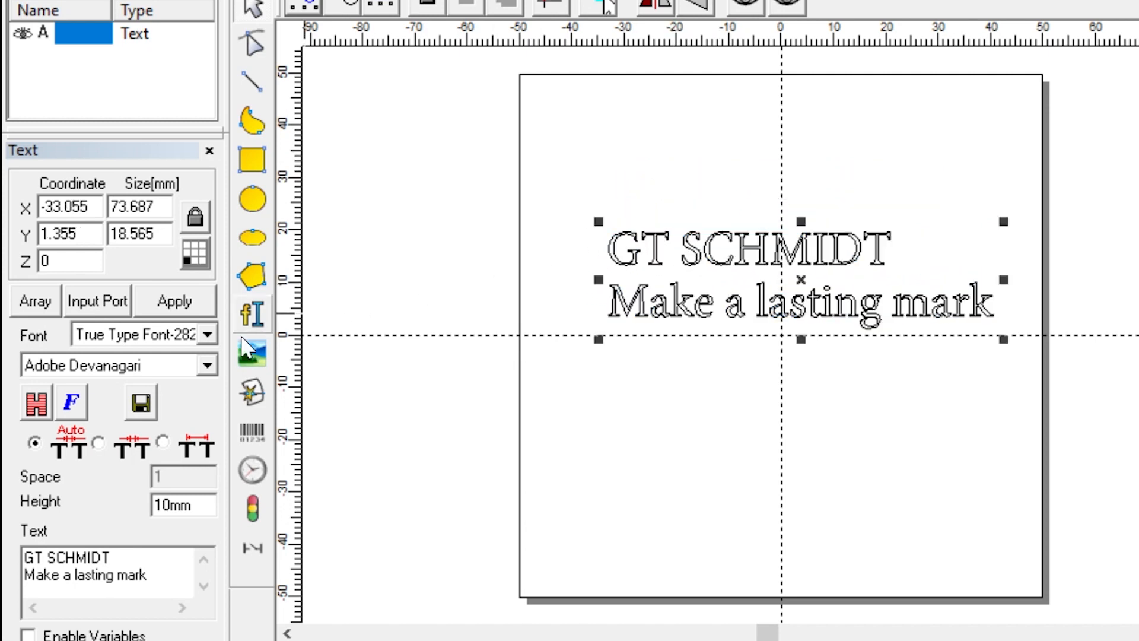
Step: Change the two-line text's font to Arial and apply it
click(207, 366)
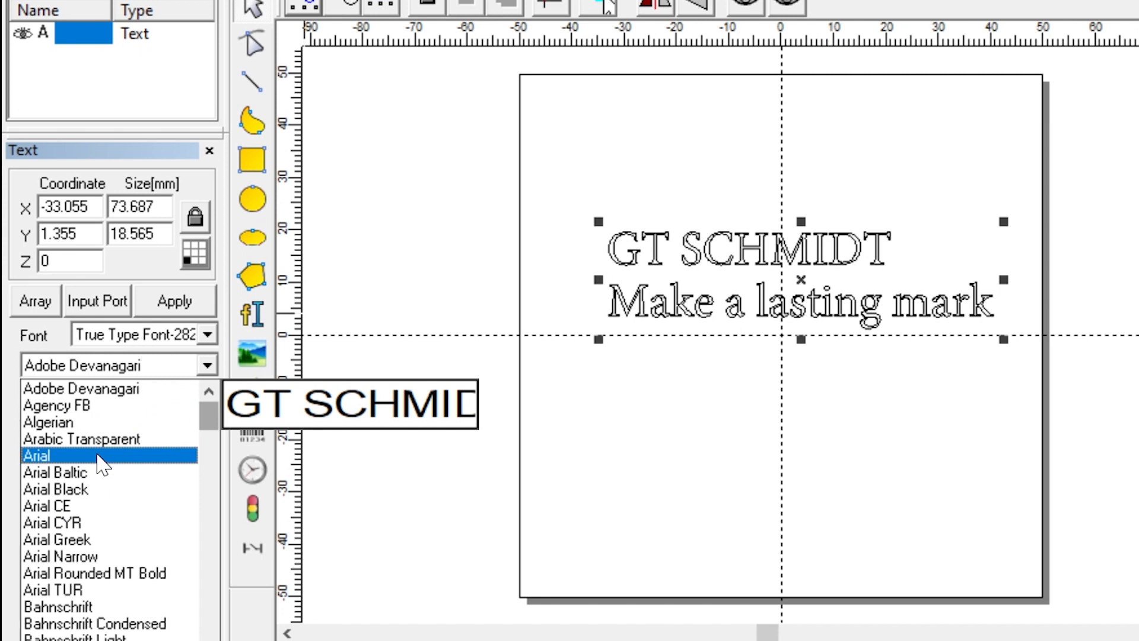
click(102, 456)
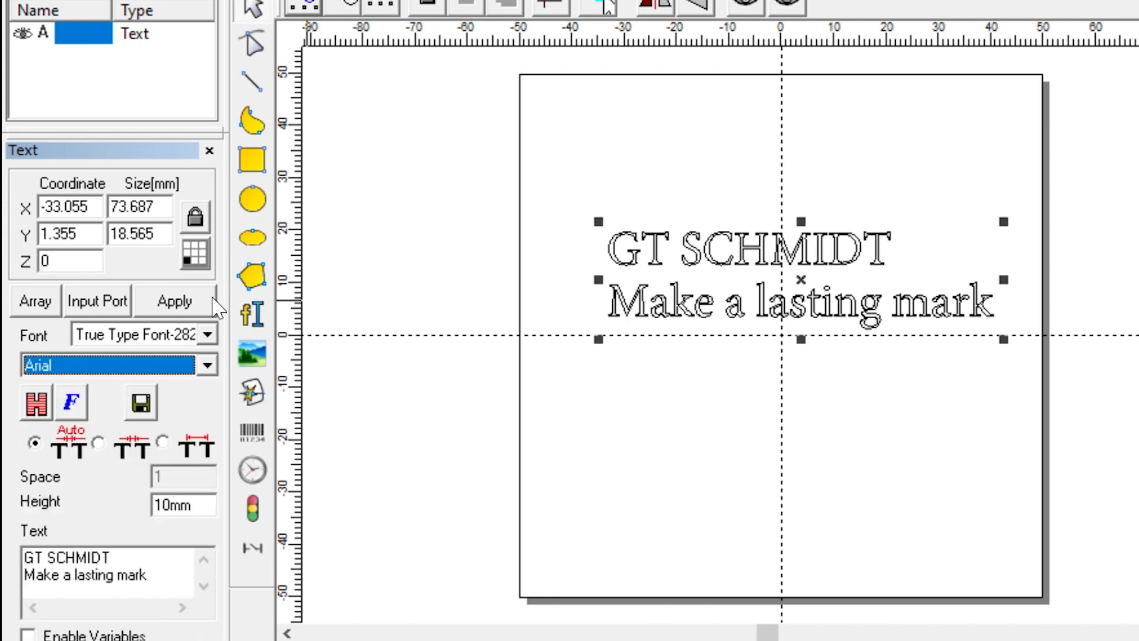
click(206, 300)
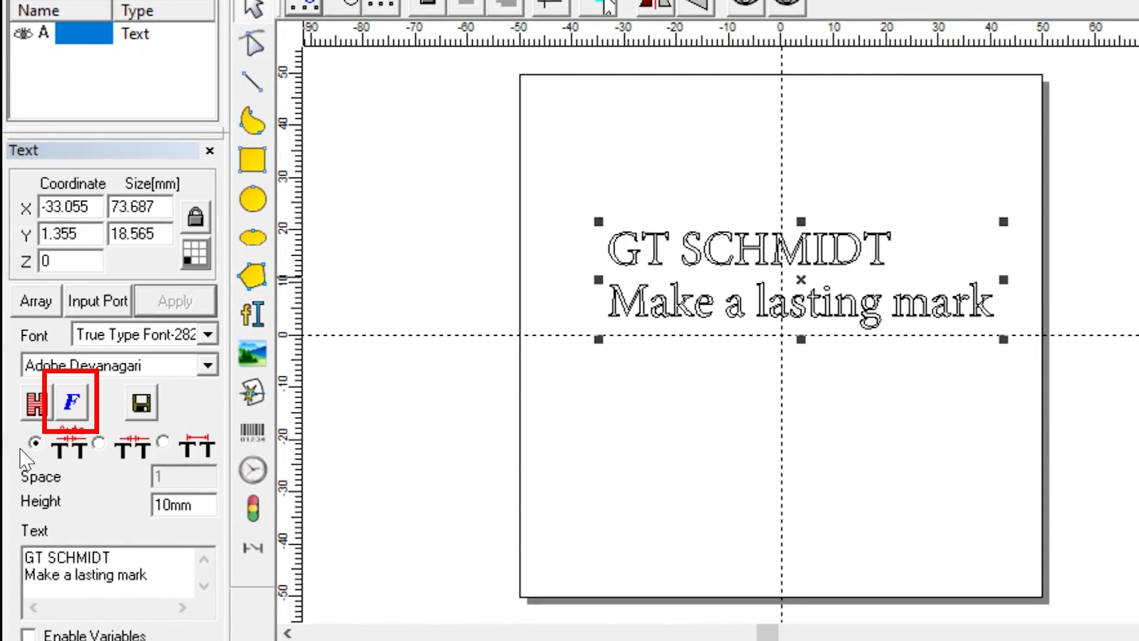
Step: Open the font settings for the text and move the dialog aside so the text on the canvas is uncovered
click(74, 409)
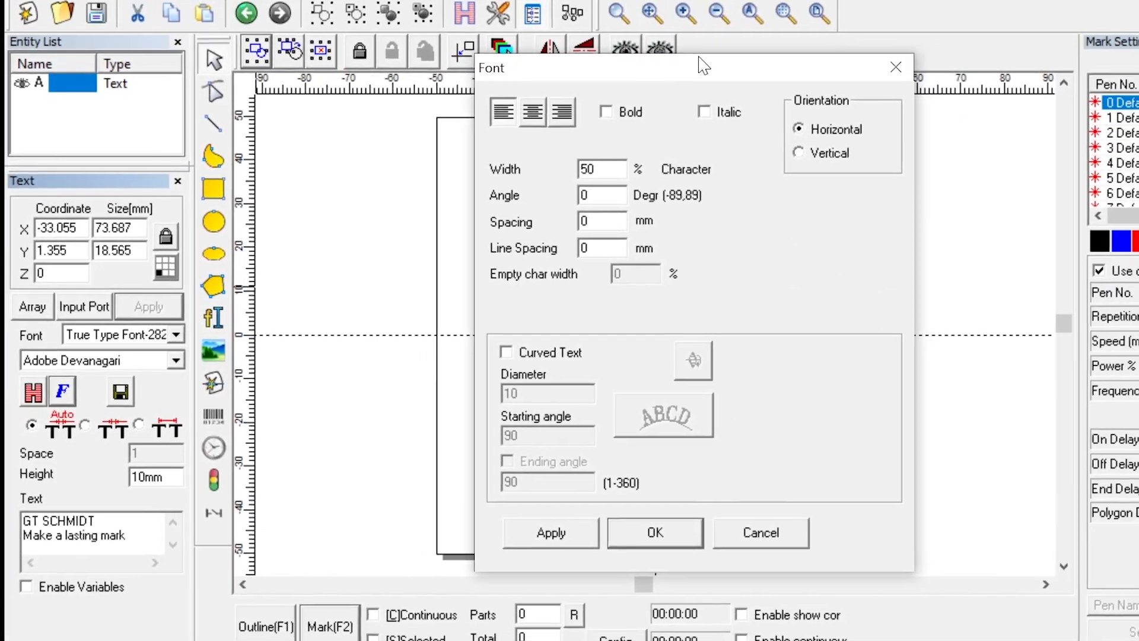
drag(773, 52, 979, 86)
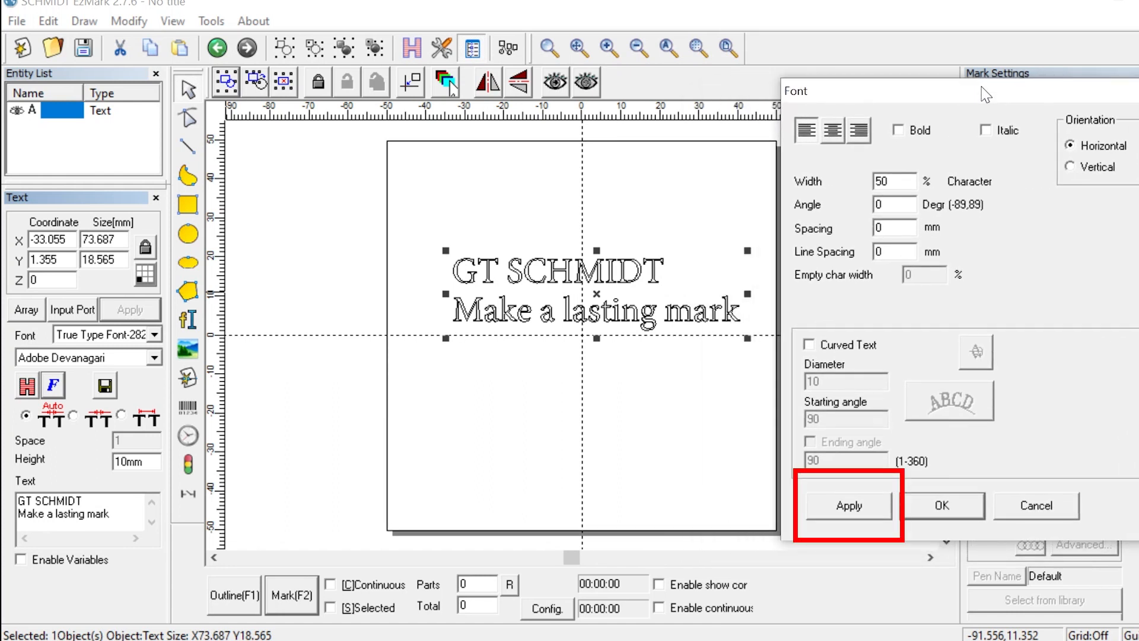
Step: Apply bold to the two-line text and remove it again
click(899, 130)
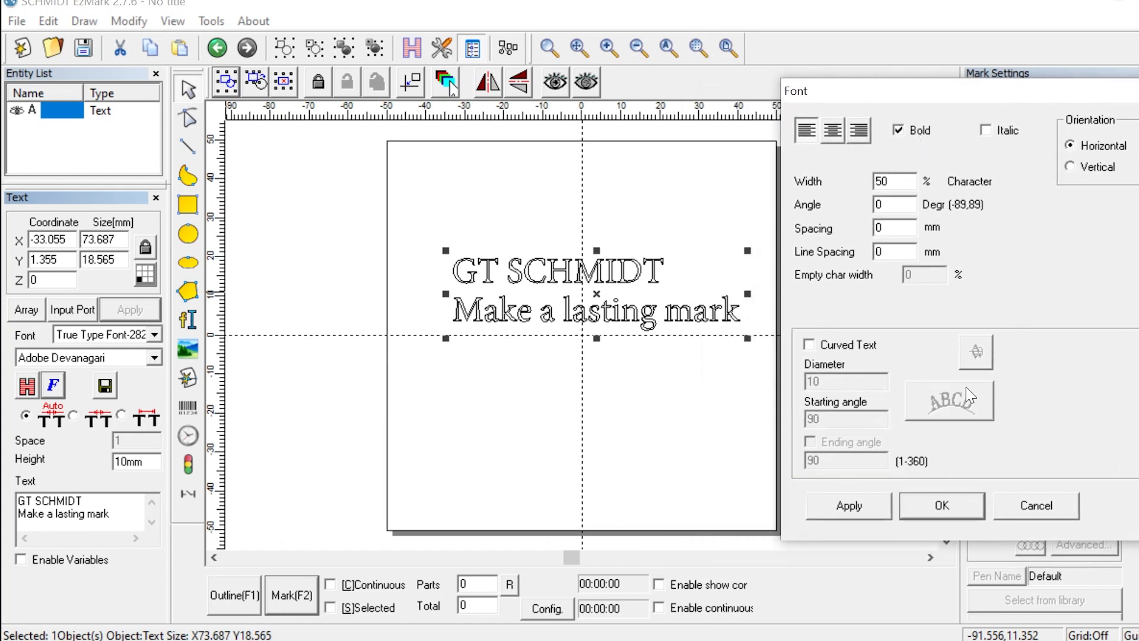
click(852, 508)
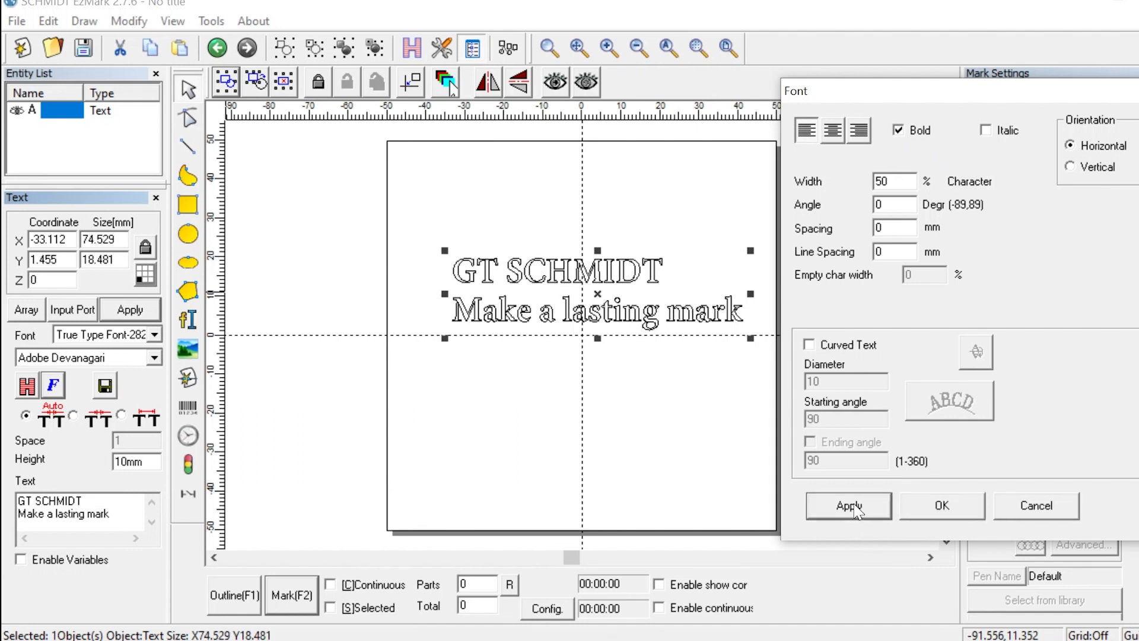
click(917, 132)
click(843, 508)
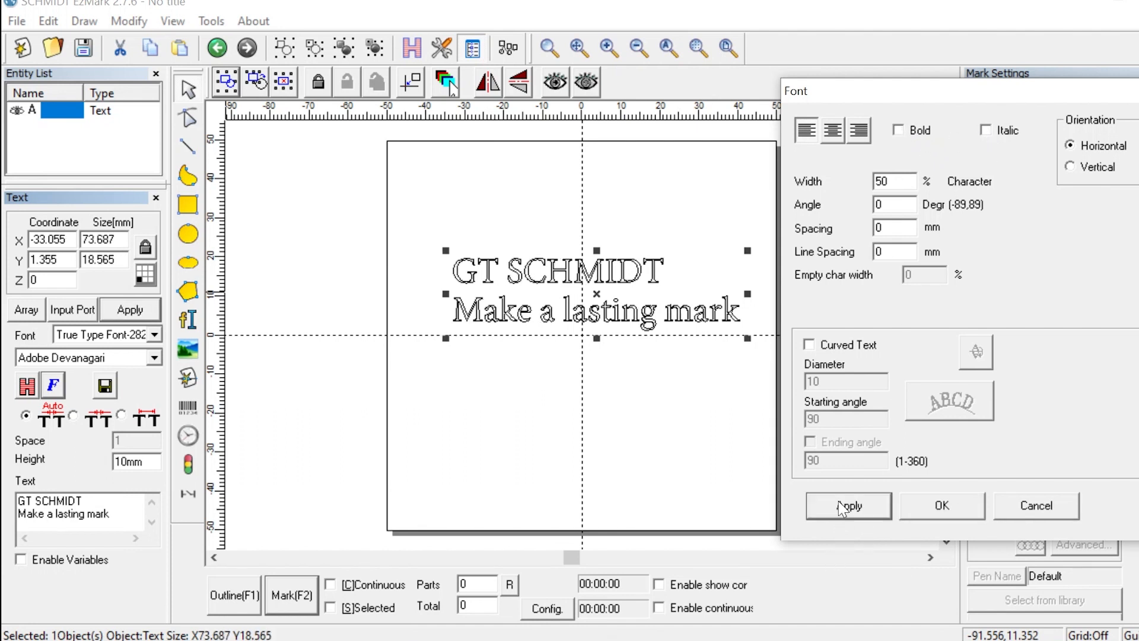
Step: Apply italic to the two-line text and remove it again
click(985, 130)
click(865, 508)
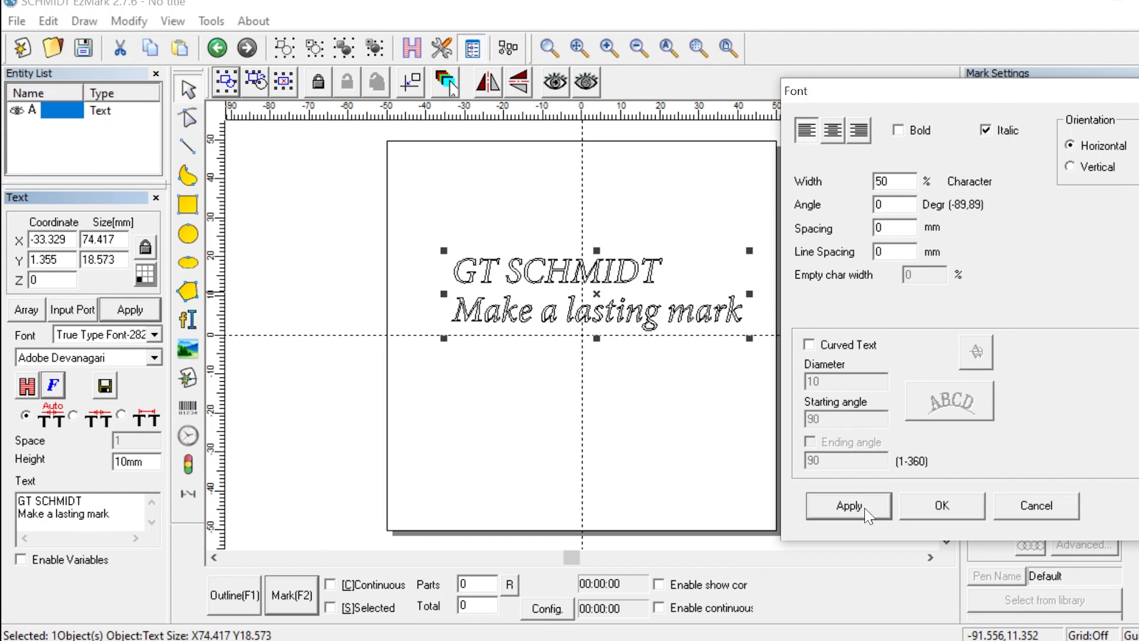
click(985, 130)
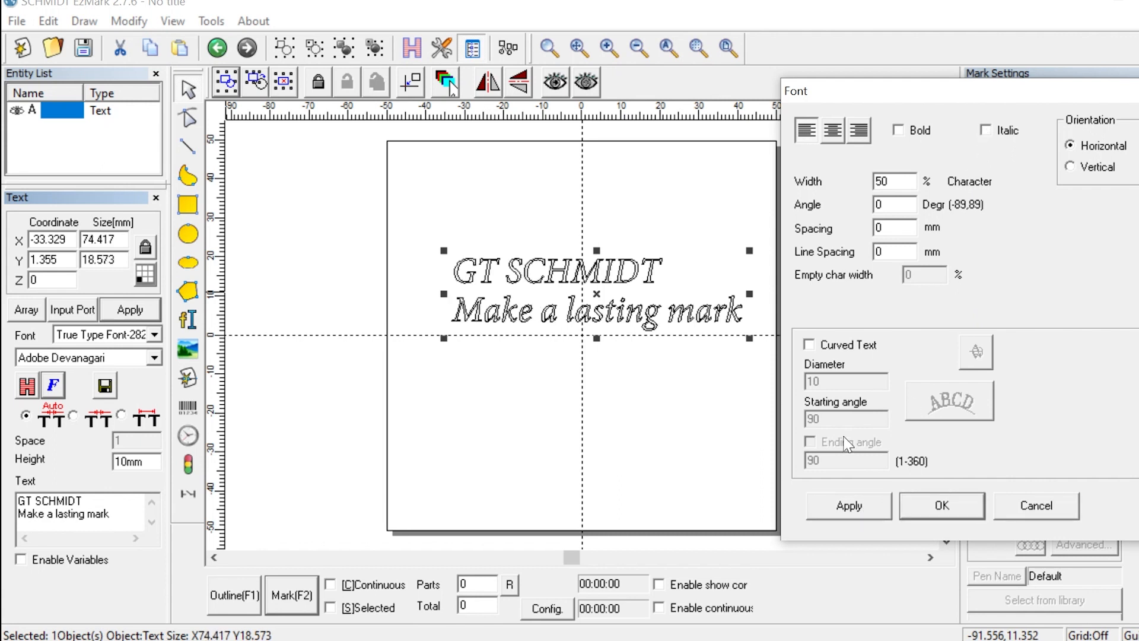
click(843, 509)
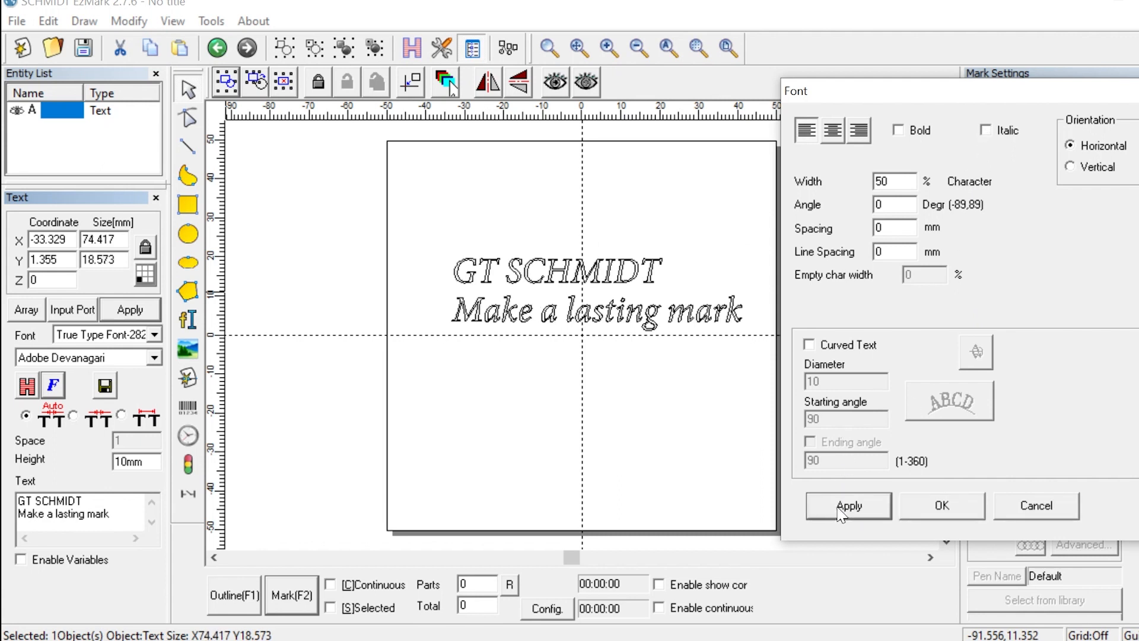
Step: Try a character width of 75% on the text and reset the width to 50%
double_click(903, 183)
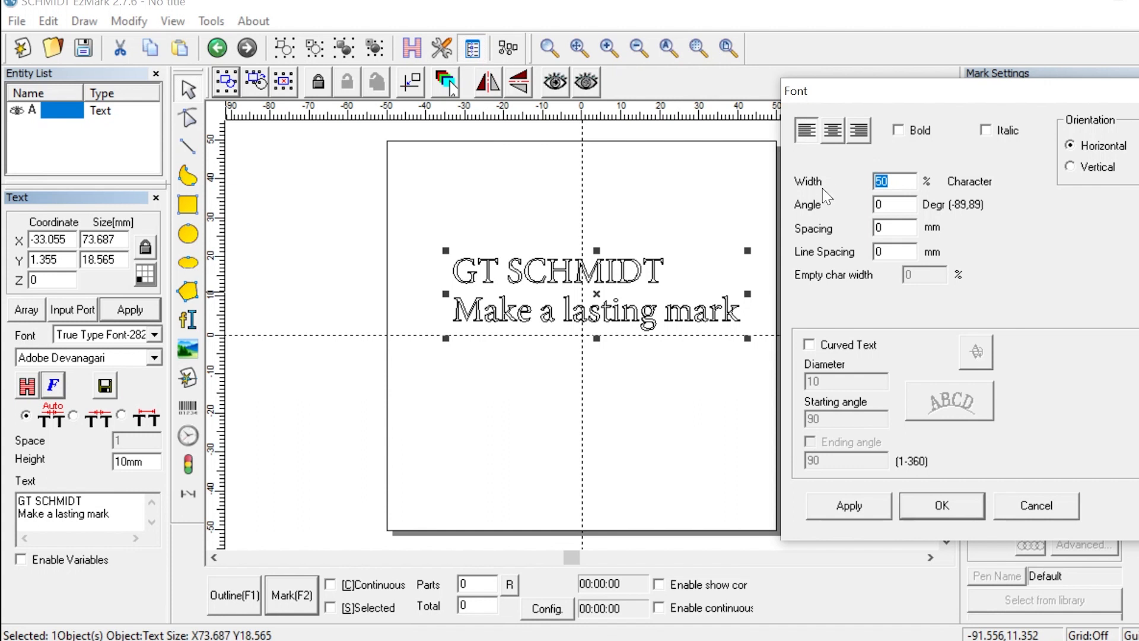
text(75)
click(854, 507)
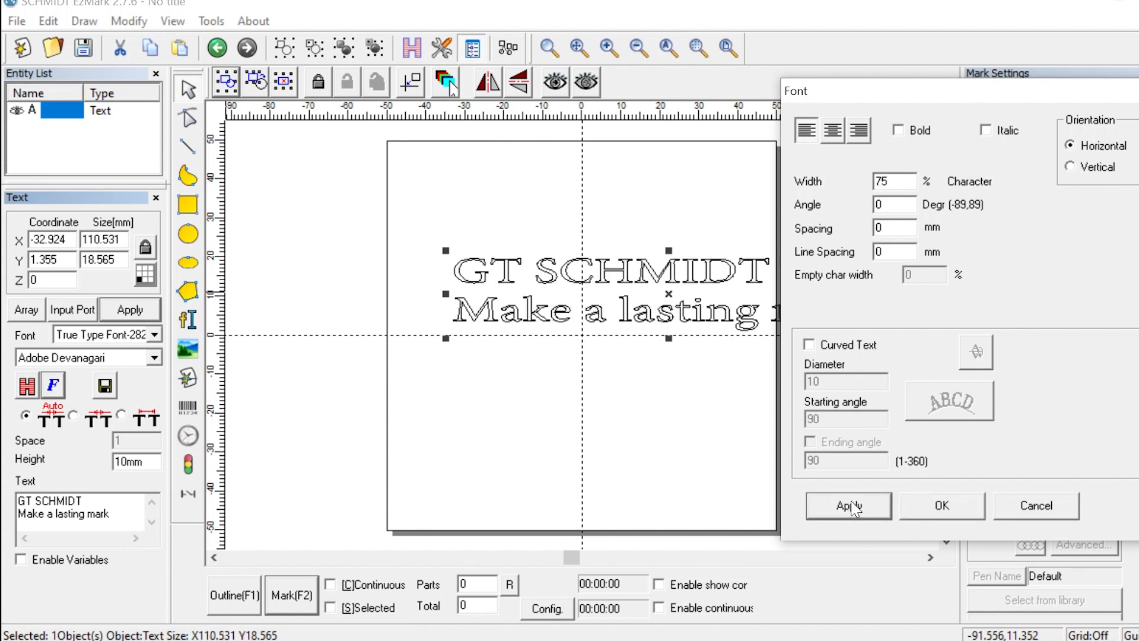
double_click(898, 183)
text(5)
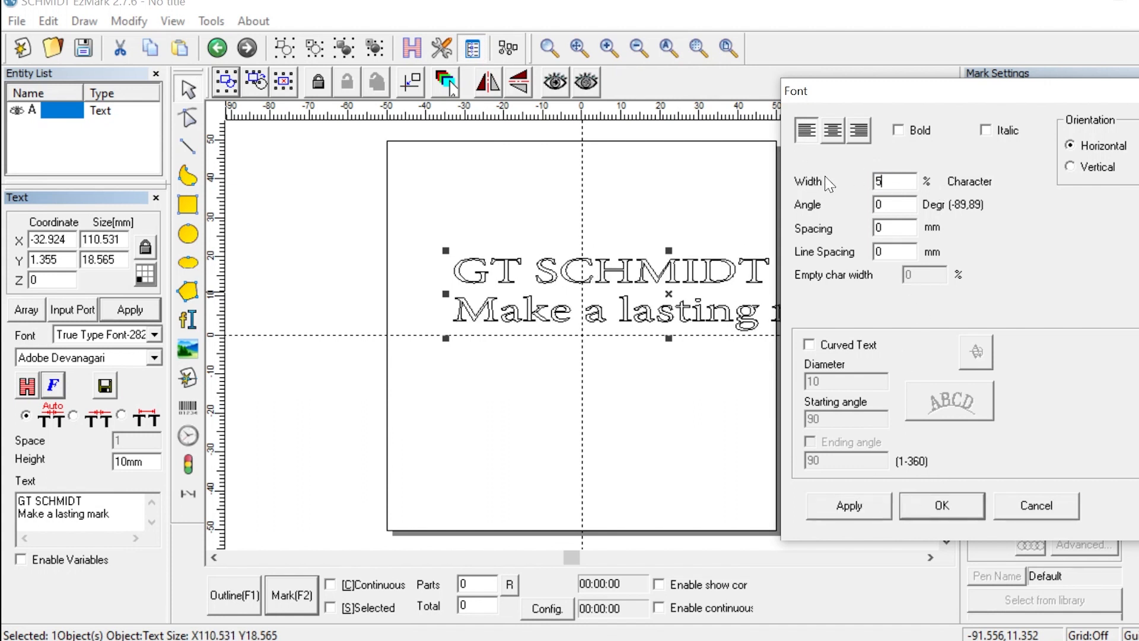
text(0)
click(865, 509)
Step: Try character angles of 70 and 50 degrees on the text and reset the angle to 0
double_click(892, 205)
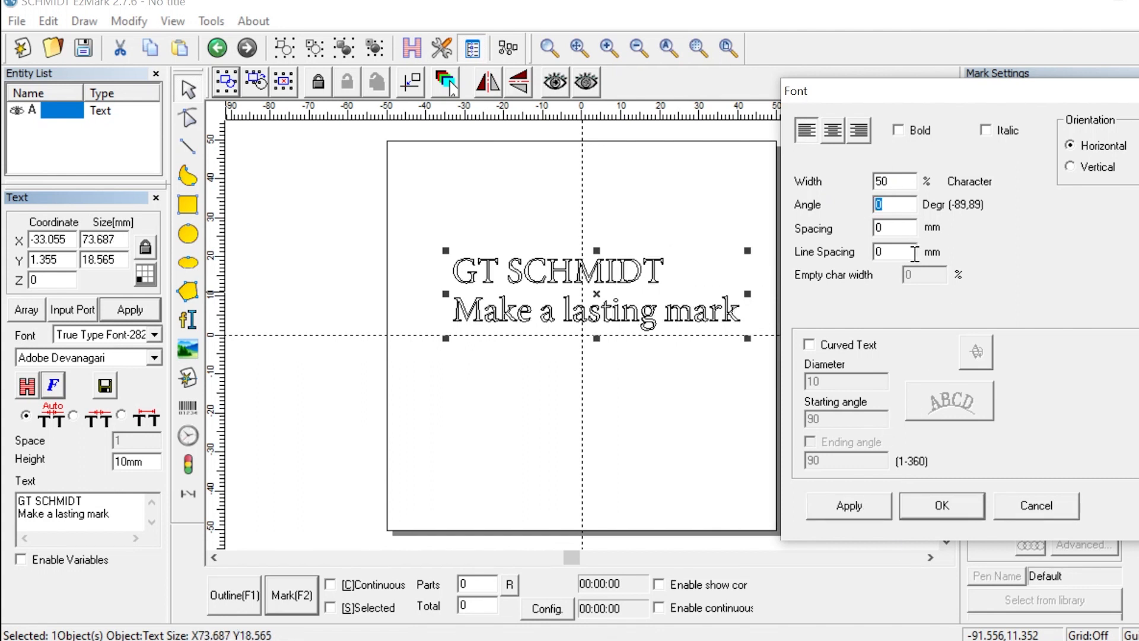
text(70)
click(841, 507)
double_click(900, 206)
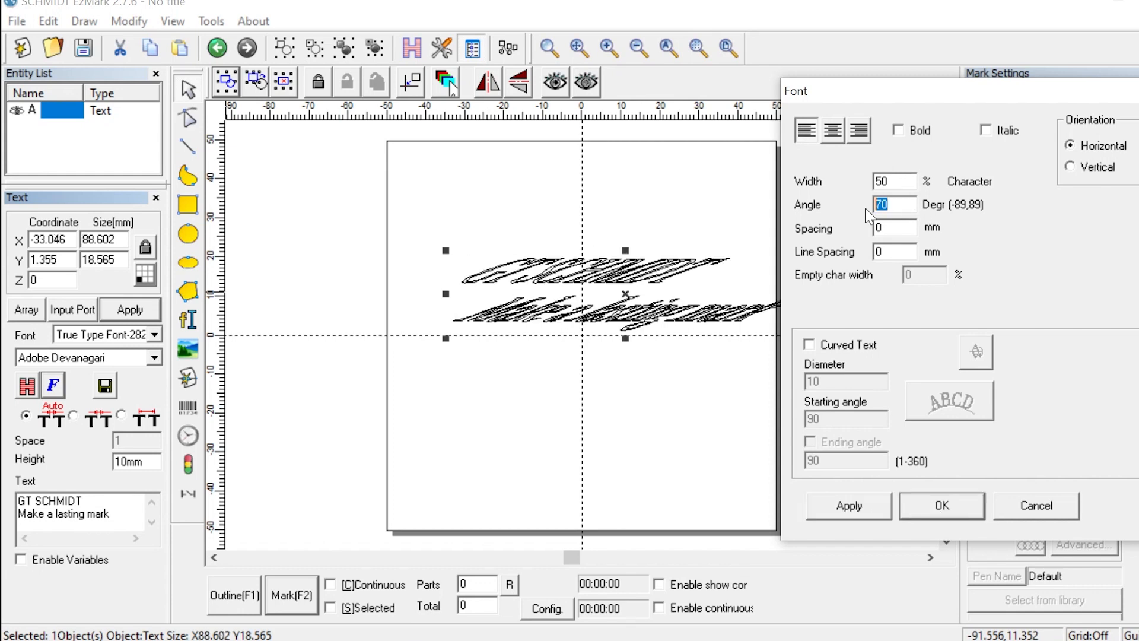
text(0)
click(865, 502)
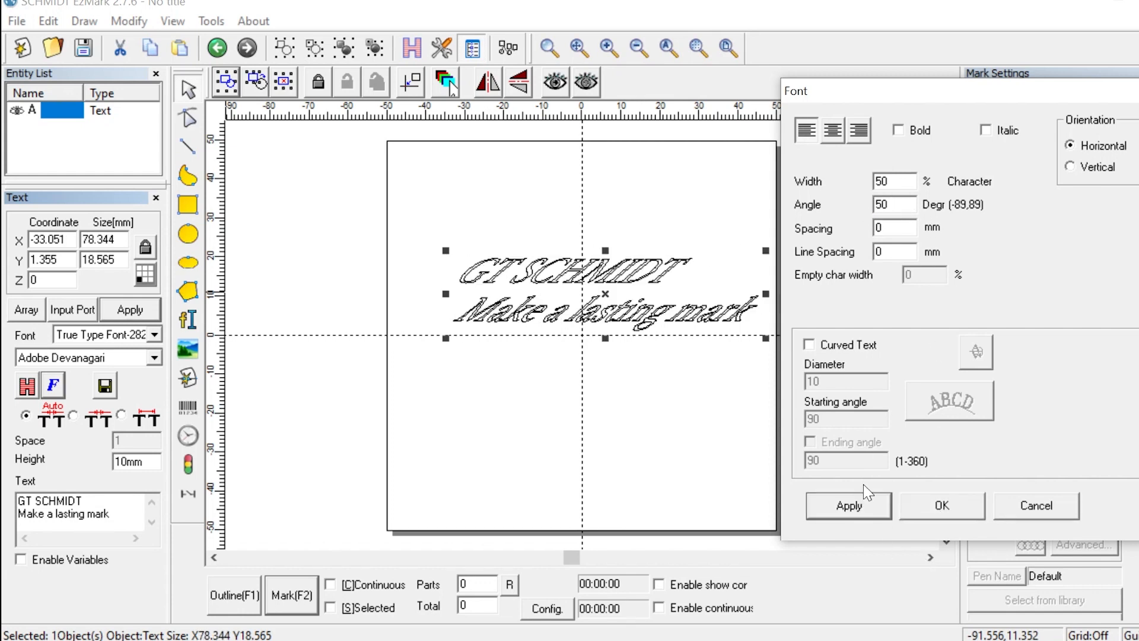
Step: Try character spacings of 8 mm and 1 mm on the two-line text and reset the spacing to 0
double_click(877, 229)
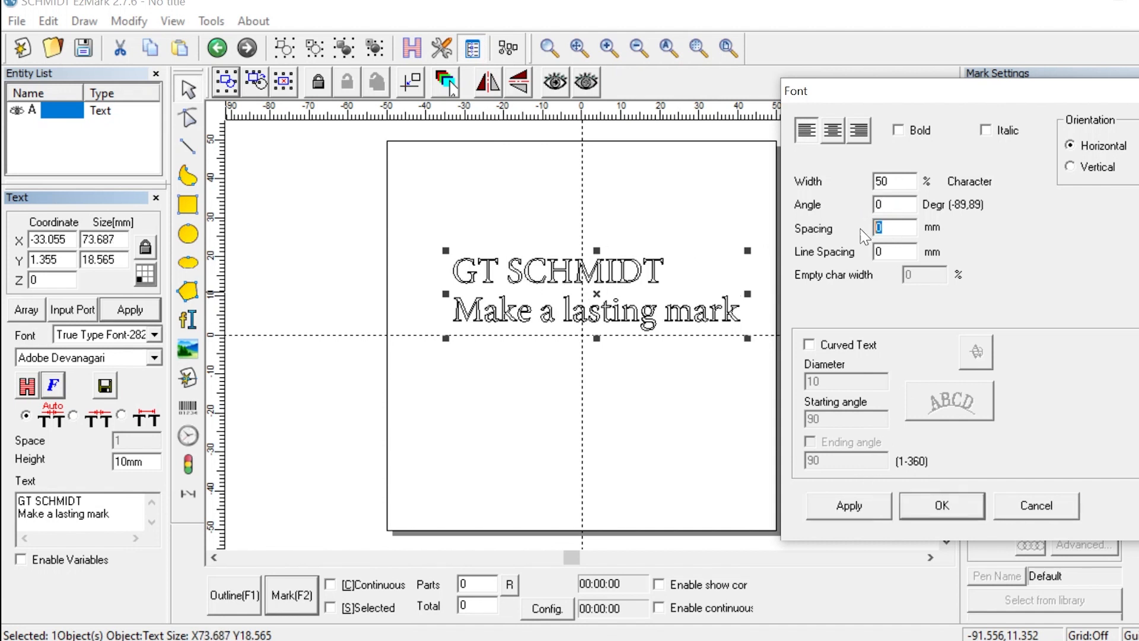
text(1)
click(848, 505)
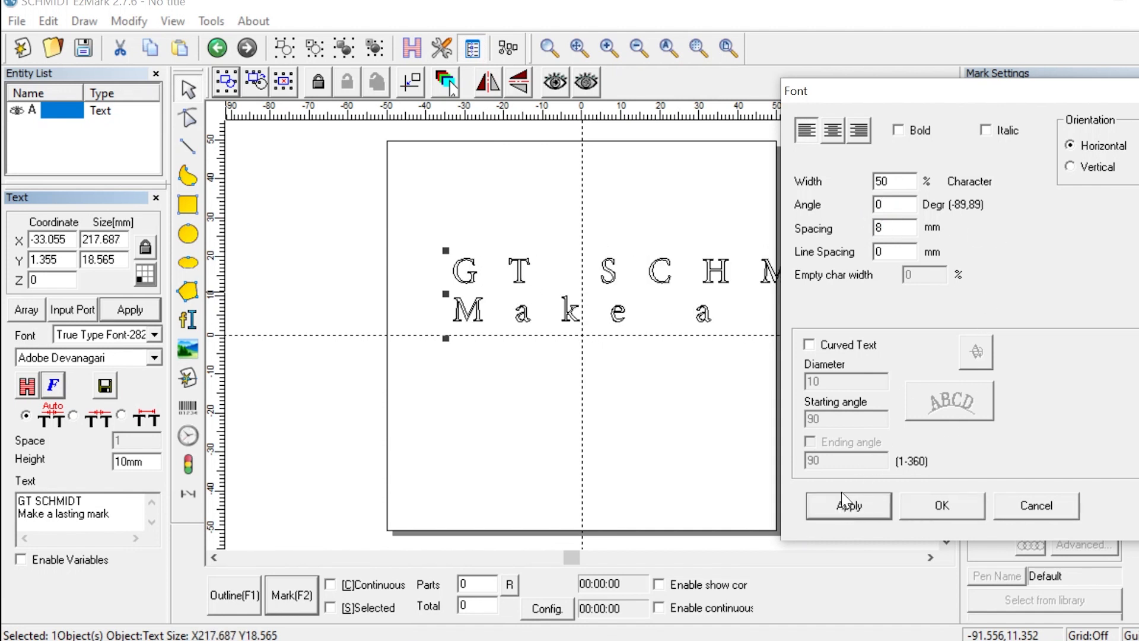
click(878, 228)
click(862, 504)
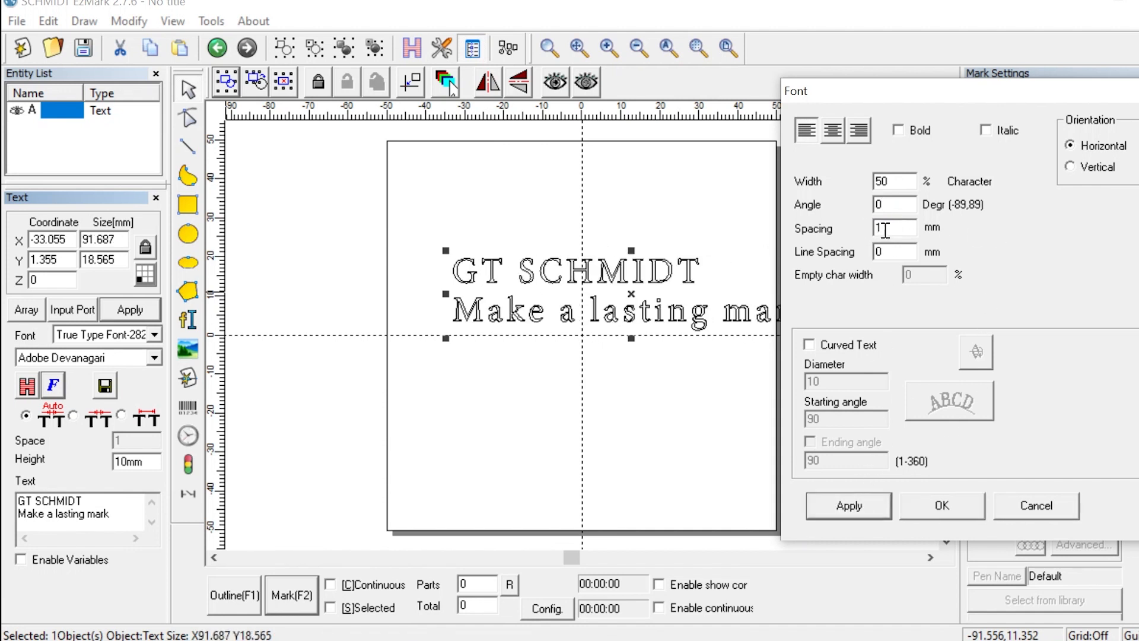
drag(885, 230, 857, 232)
text(0)
click(863, 508)
Step: Try line spacings of 3 mm and 5 mm on the two-line text and reset the line spacing to 0
double_click(900, 251)
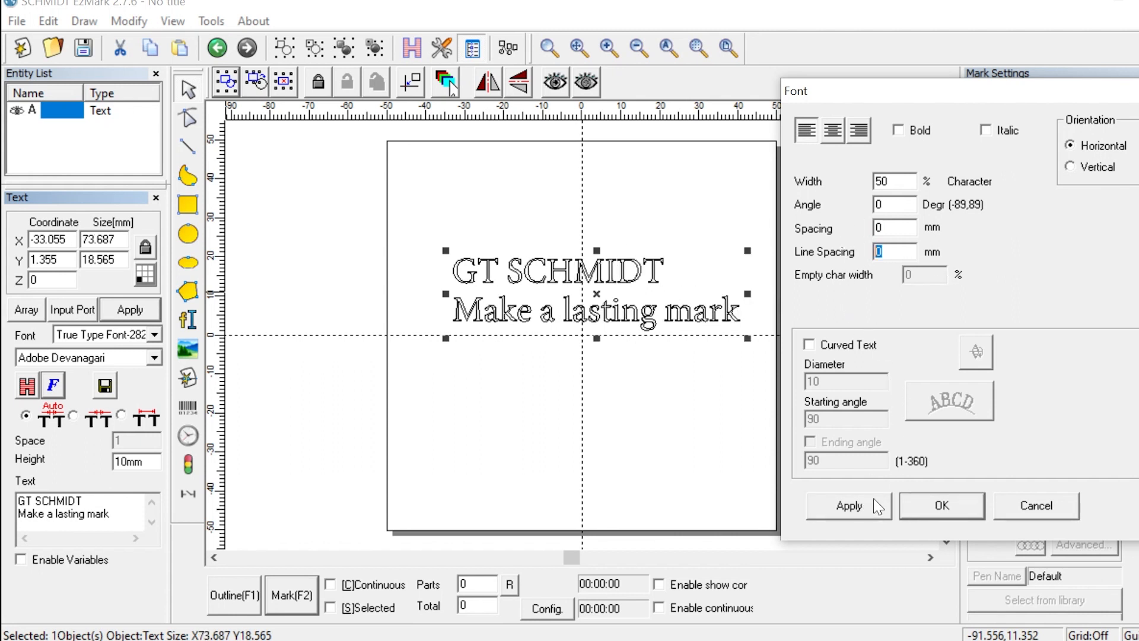
text(3)
click(854, 510)
drag(910, 251, 854, 254)
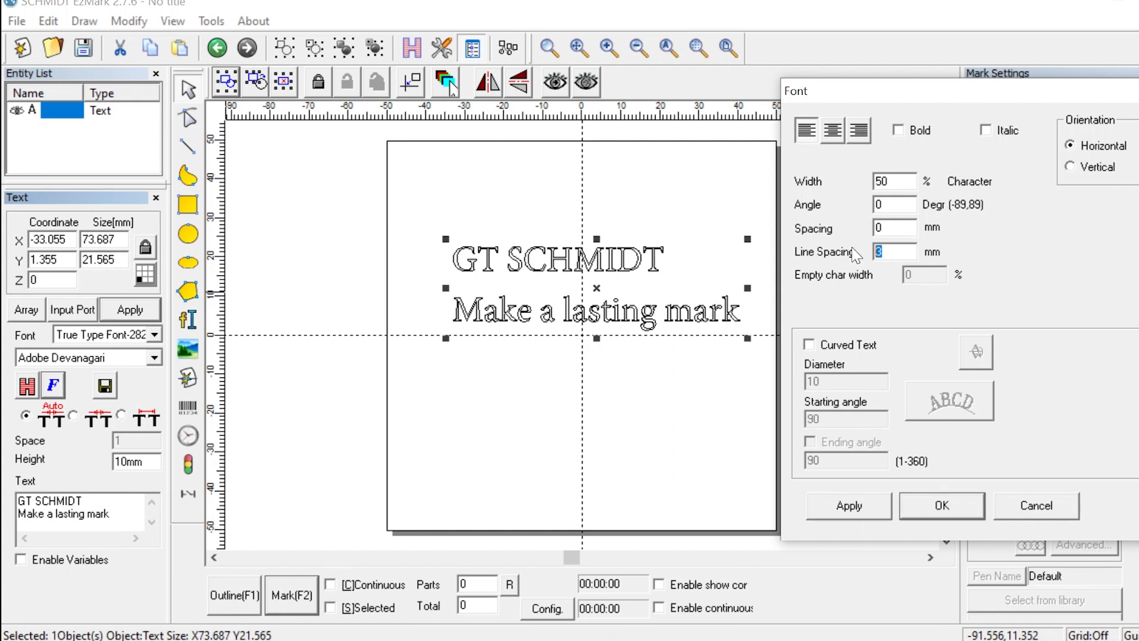
text(5)
click(854, 506)
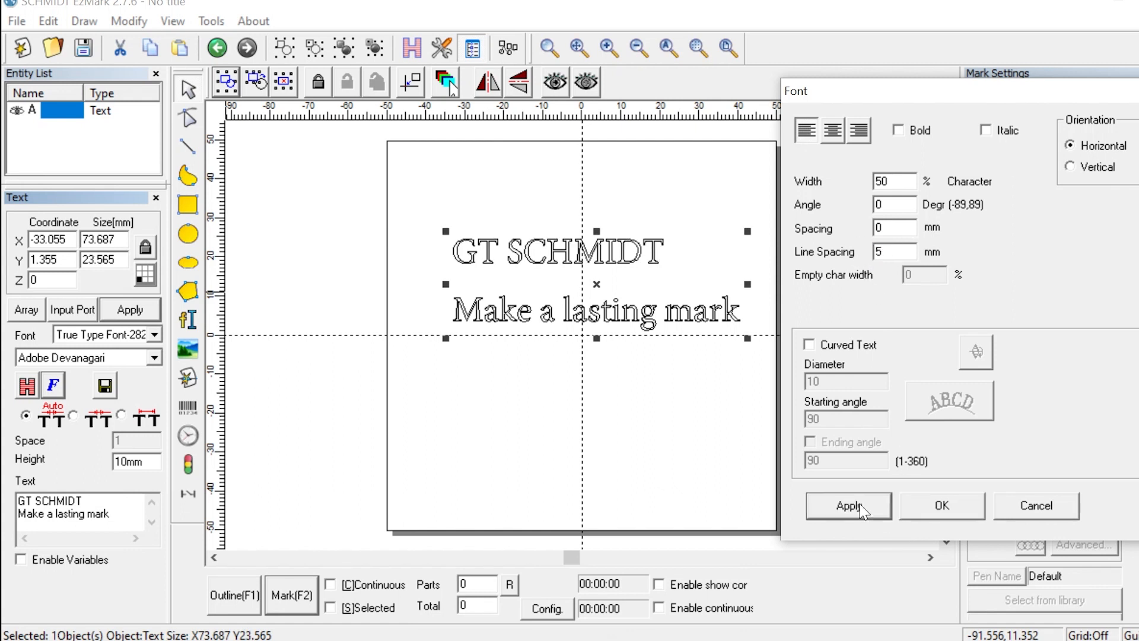
drag(908, 252, 821, 255)
text(0)
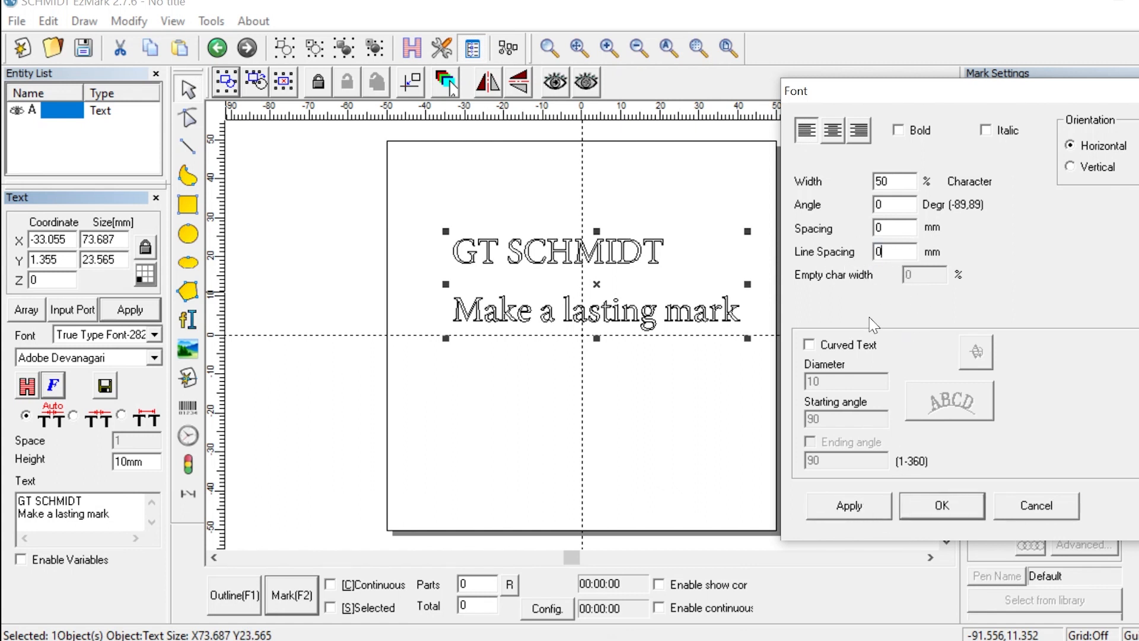
click(854, 506)
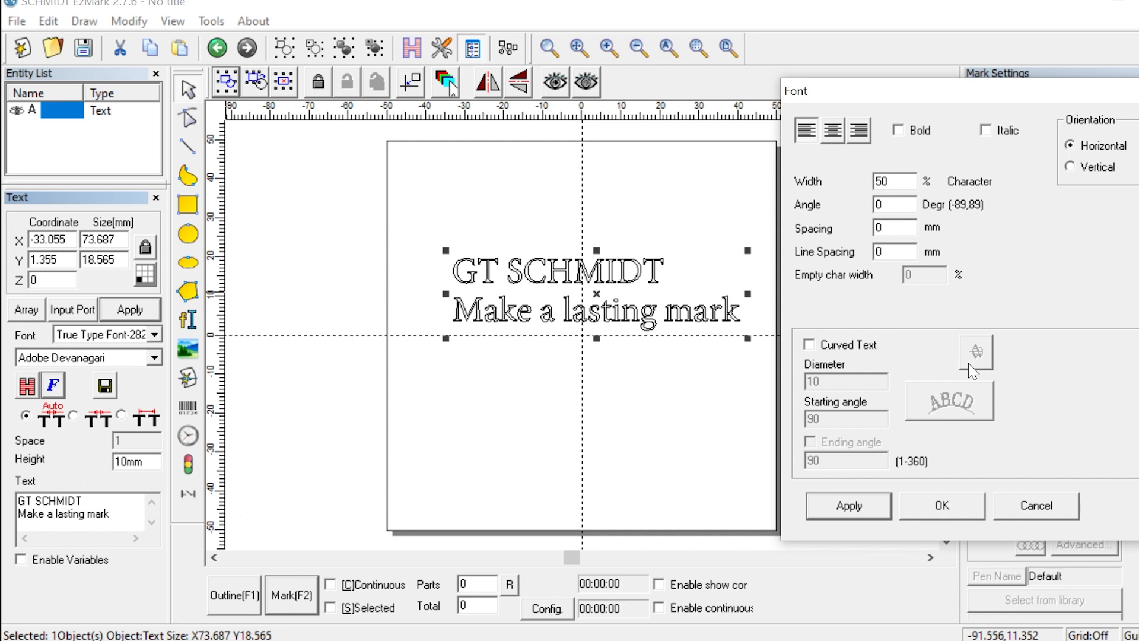
Step: Try right alignment on the two-line text
click(855, 506)
click(859, 129)
click(878, 515)
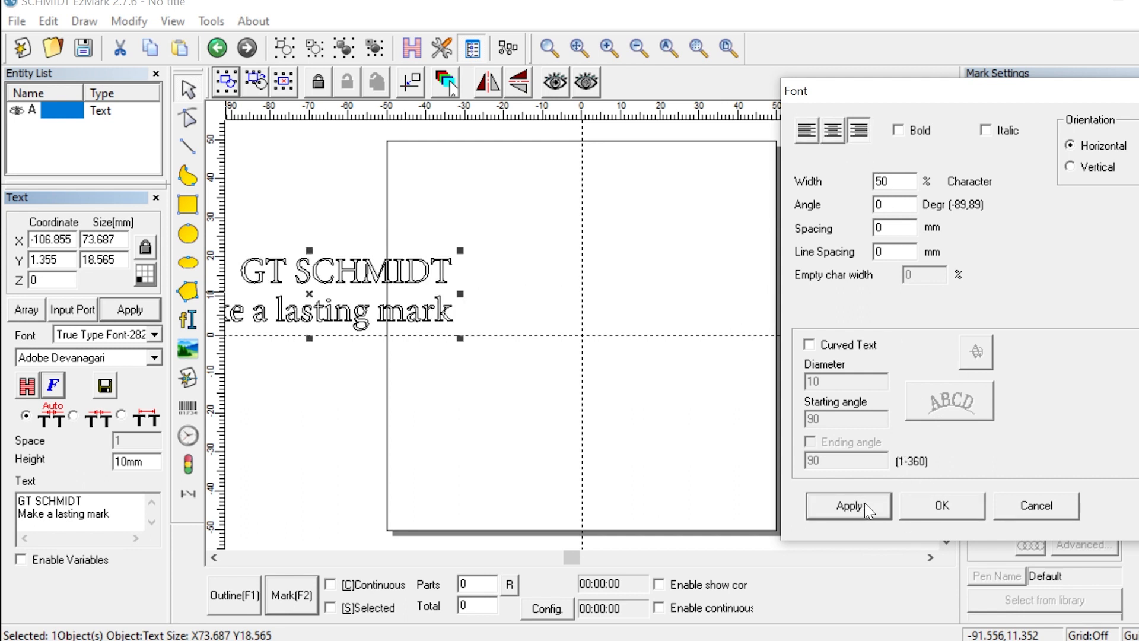
Step: Switch the text to vertical orientation and back to horizontal, and accept the font settings
click(1069, 166)
click(877, 515)
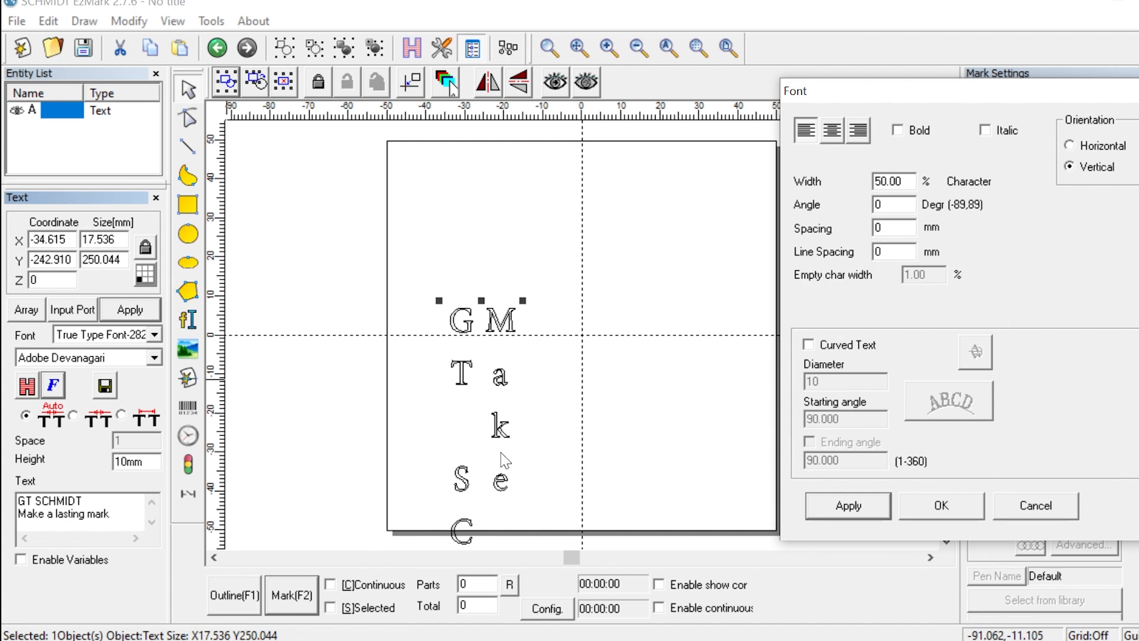
click(1069, 145)
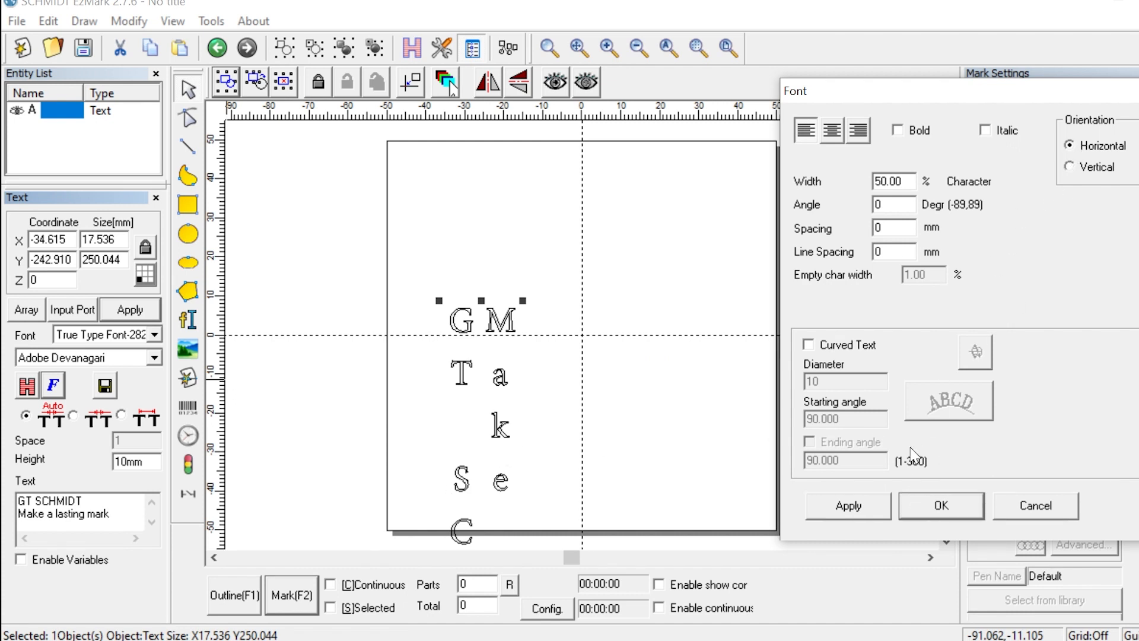
click(867, 506)
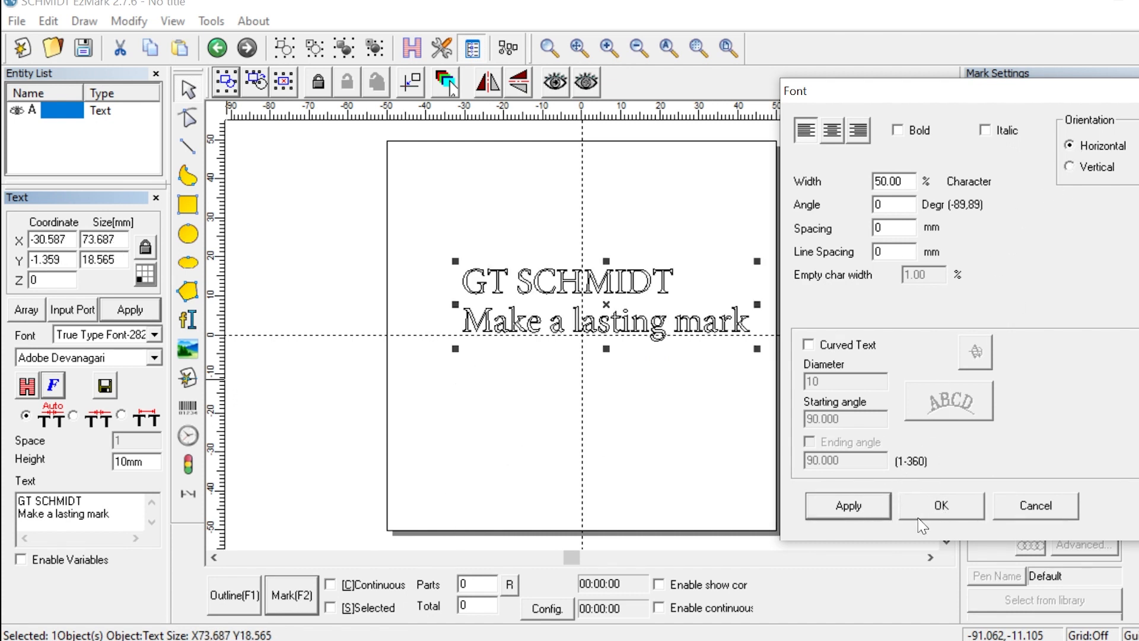
click(888, 514)
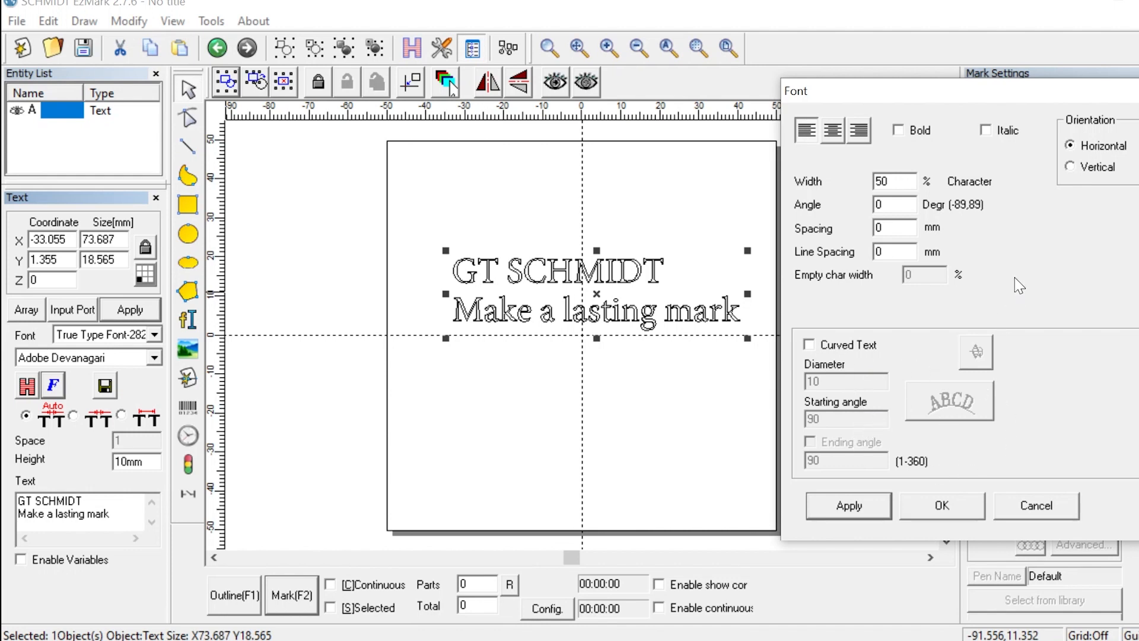
click(923, 505)
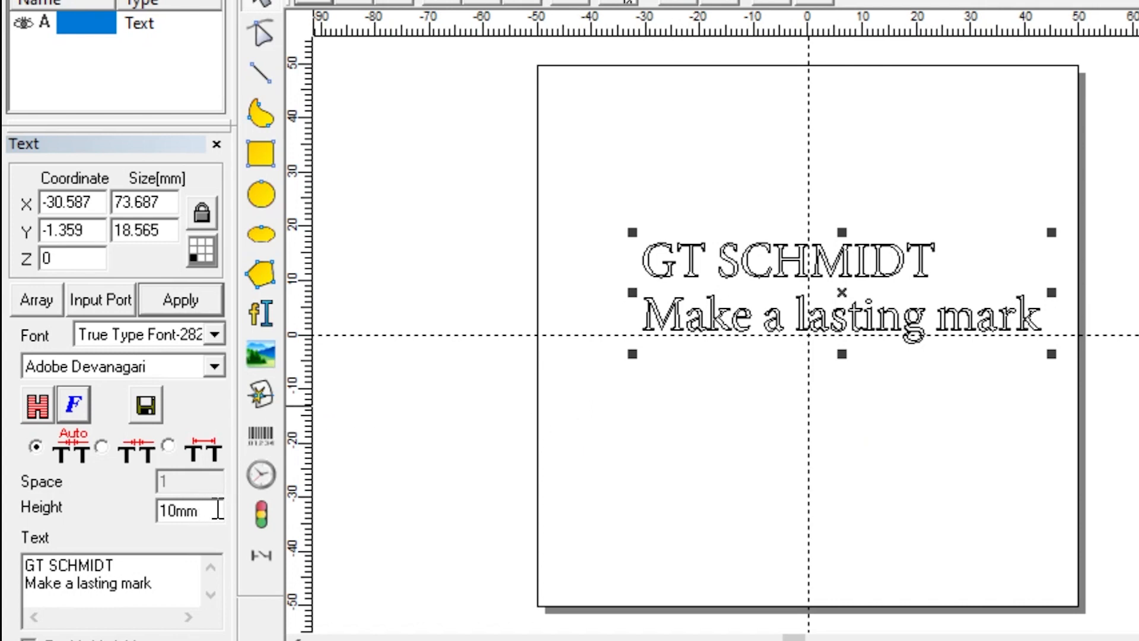
Step: Set the height of the two-line text to 20 mm and apply it
drag(217, 509, 127, 506)
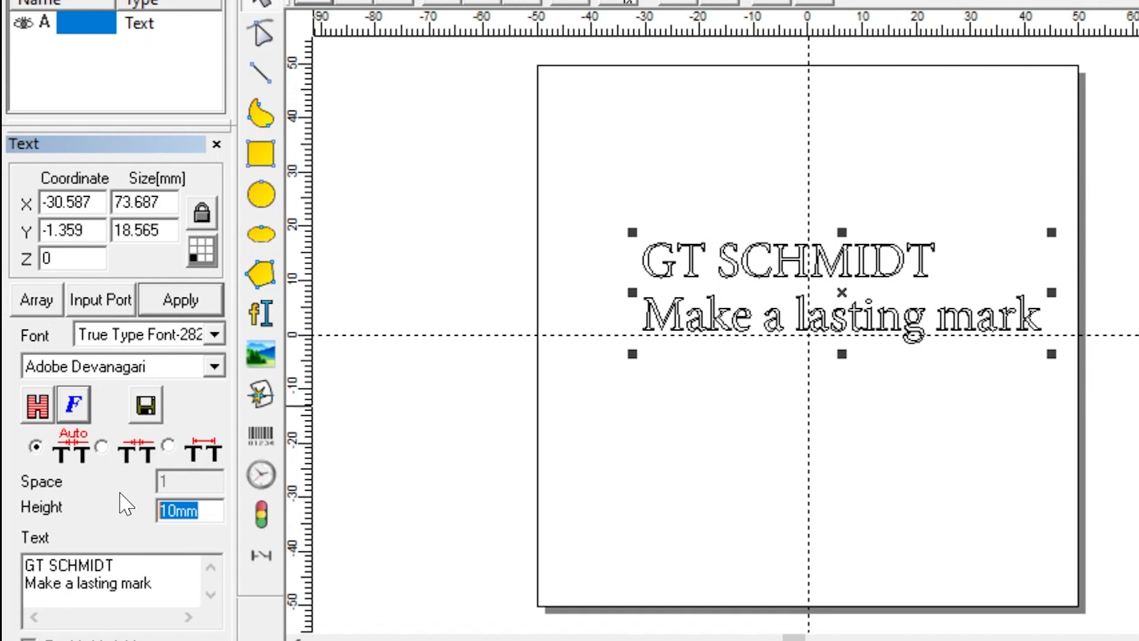
text(20)
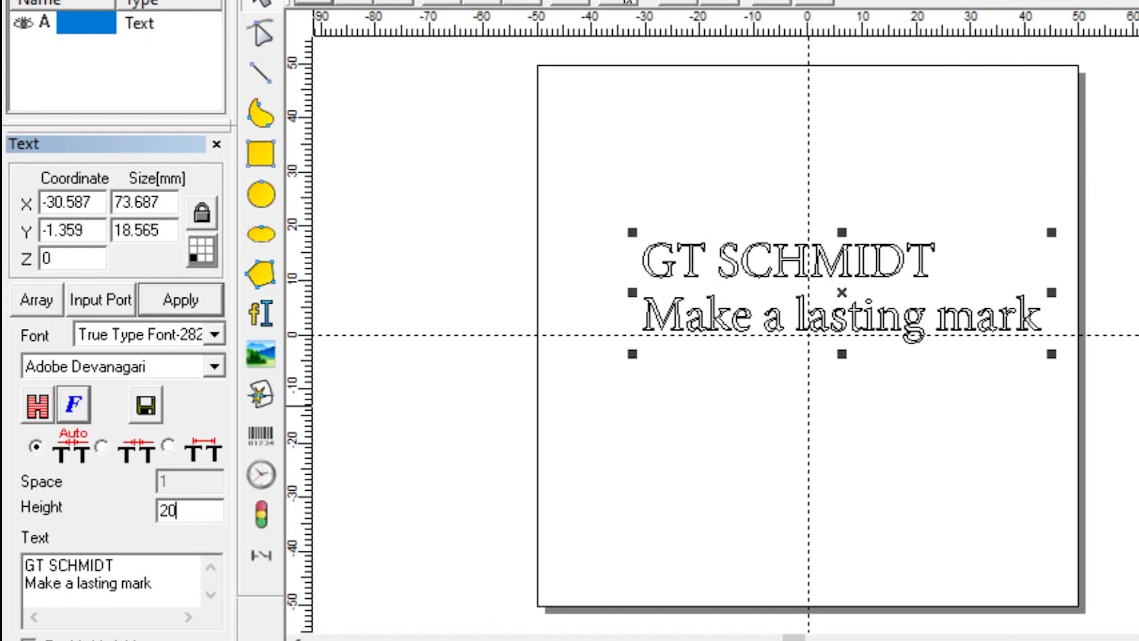
click(165, 299)
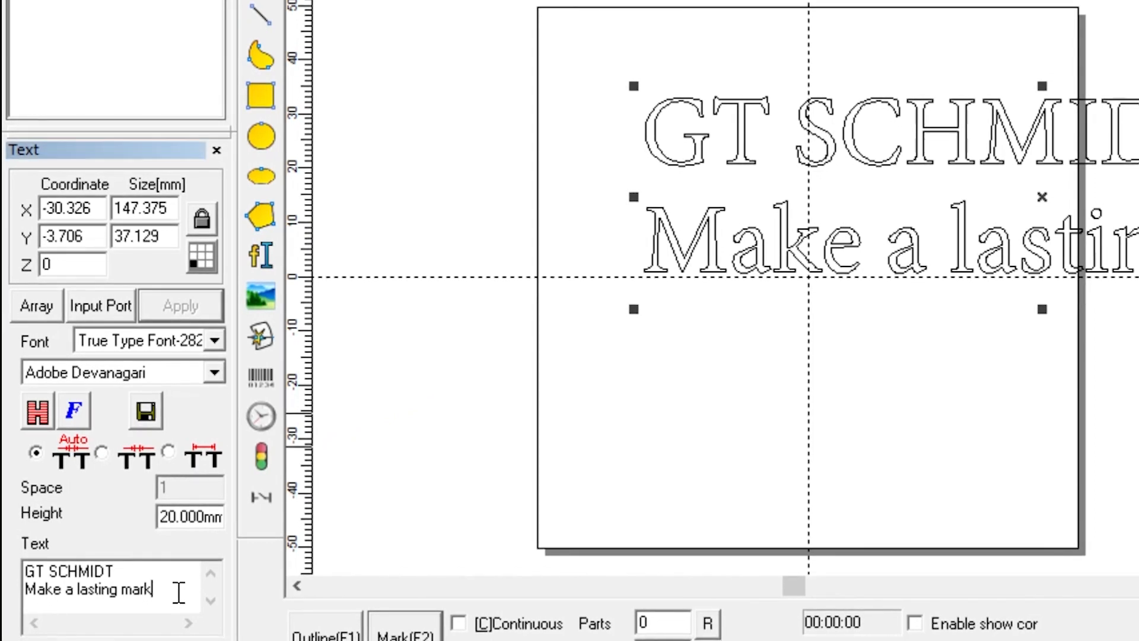
Step: Remove the second line "Make a lasting mark" from the text object so it contains only "GT SCHMIDT"
drag(161, 591, 16, 596)
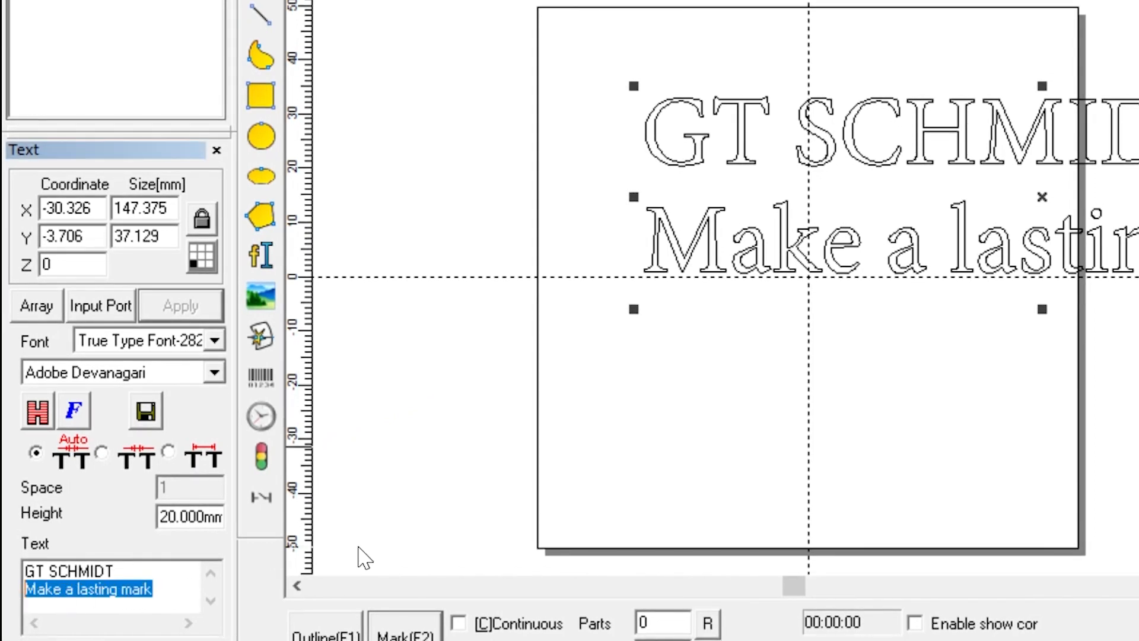
key(Delete)
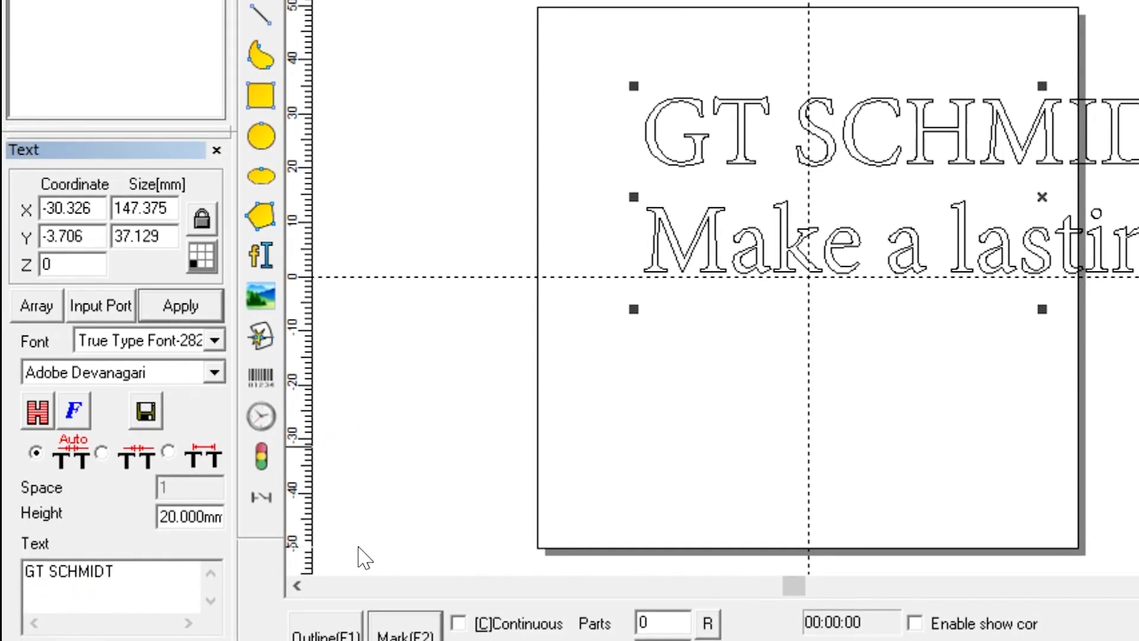
key(BackSpace)
click(183, 306)
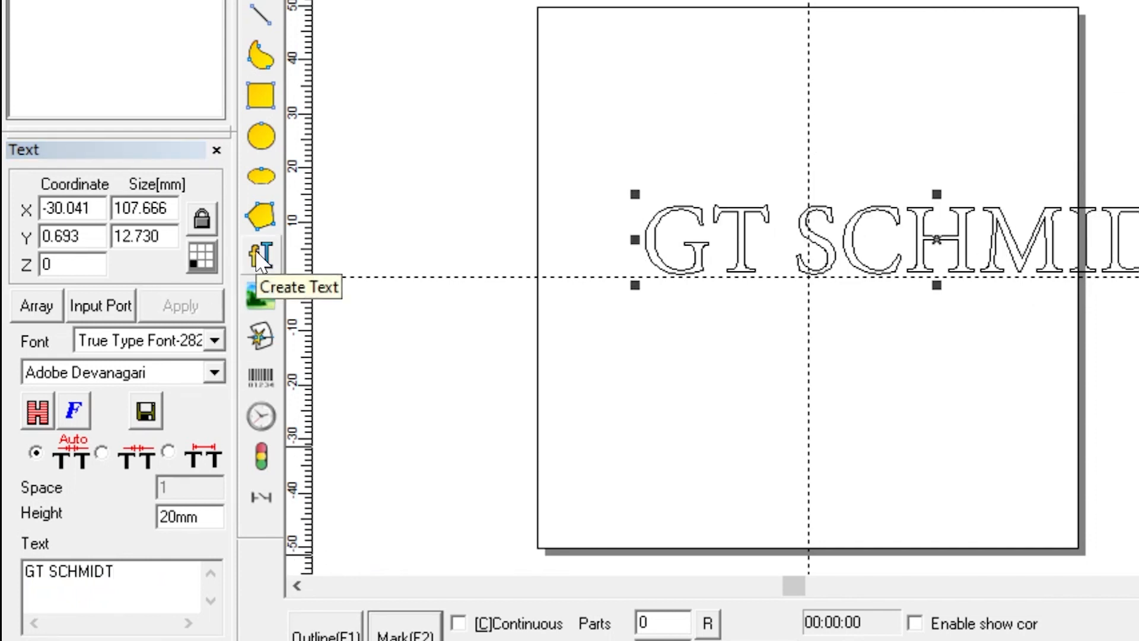
Step: Create a separate text object reading "Make a lasting mark" and place it directly below the "GT SCHMIDT" text
click(260, 255)
click(657, 316)
text(M)
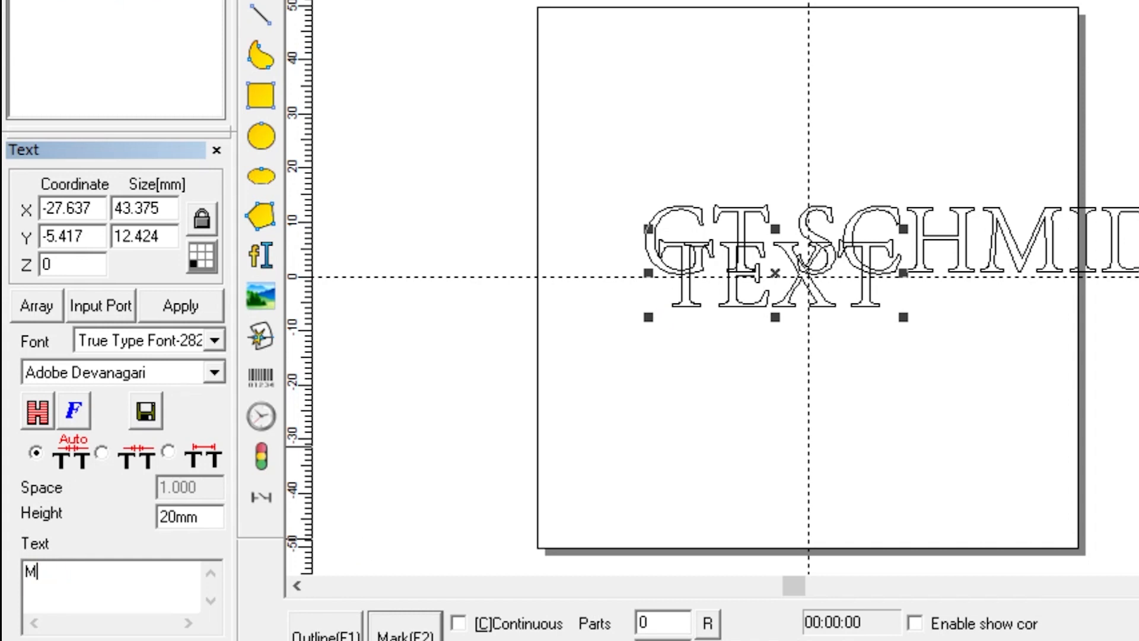
text(ake a lasting mark)
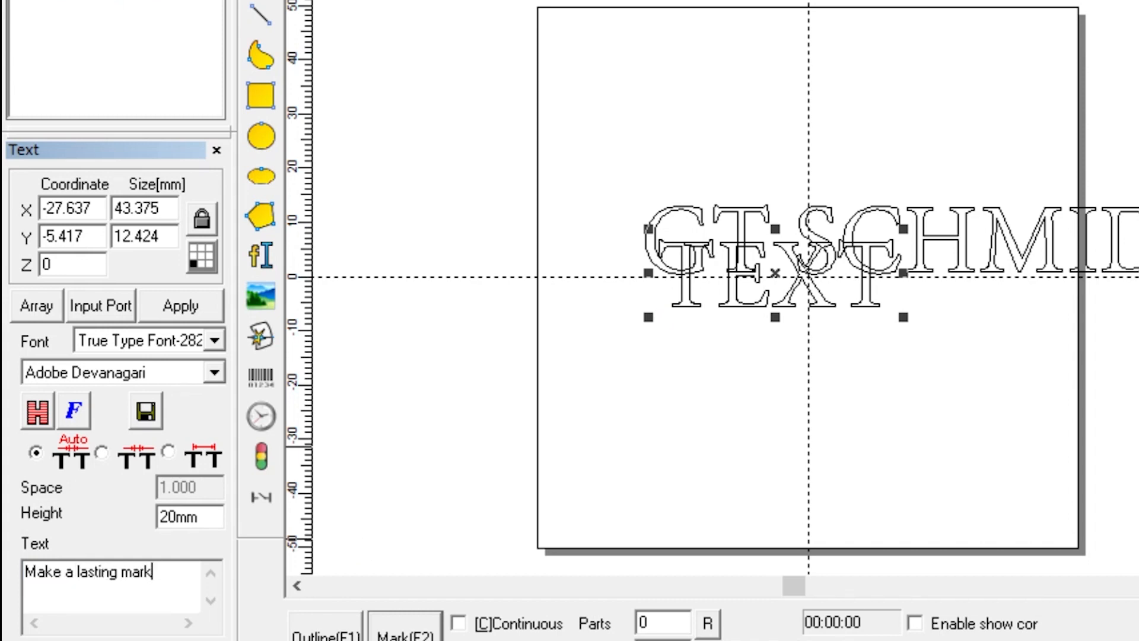
click(169, 314)
drag(707, 289, 692, 341)
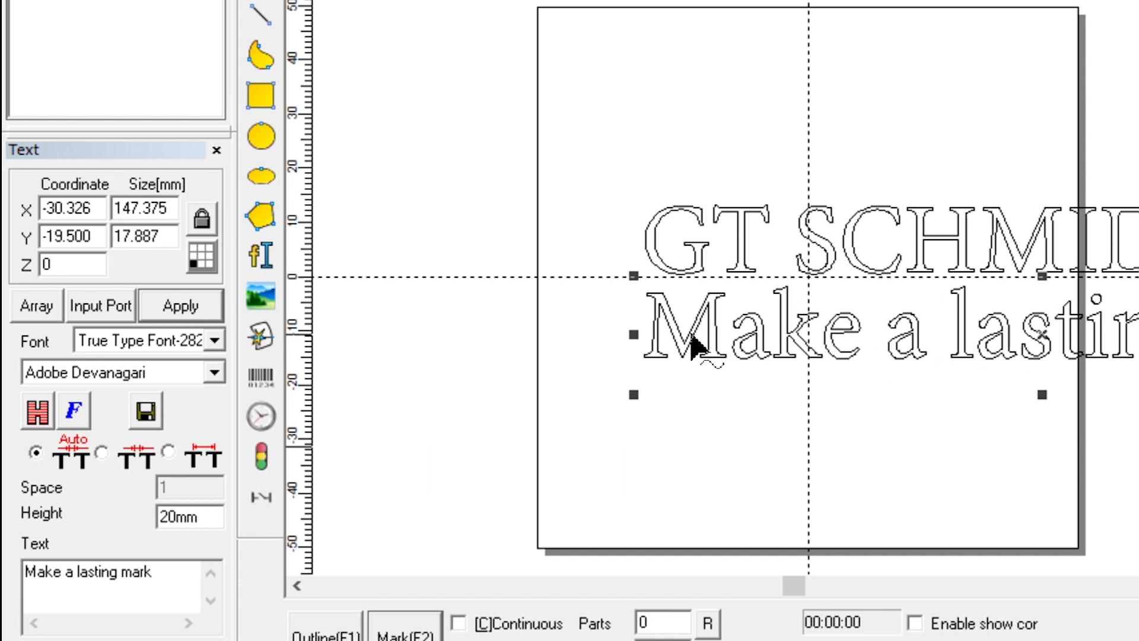
Step: Set the Y size of the "GT SCHMIDT" text object to 20 mm
click(700, 237)
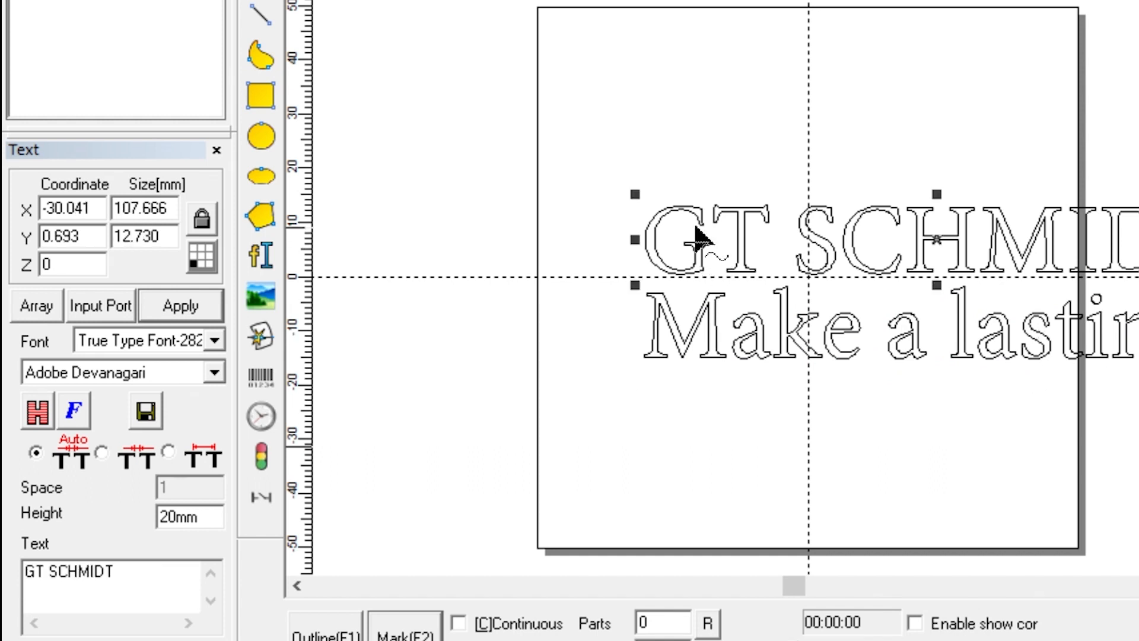
double_click(168, 236)
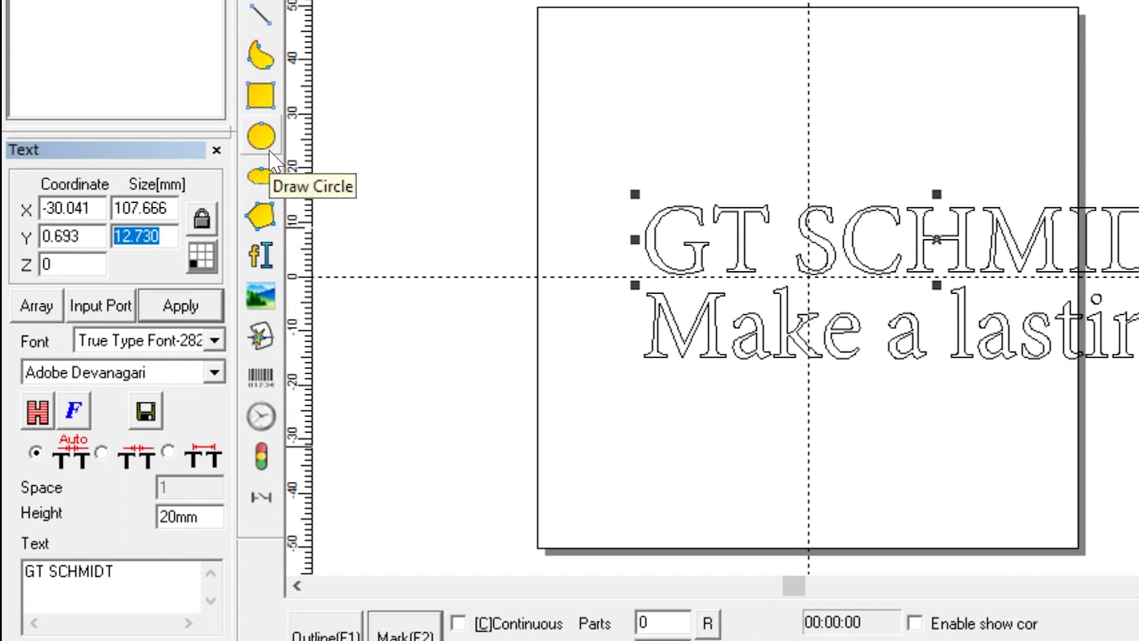
text(20)
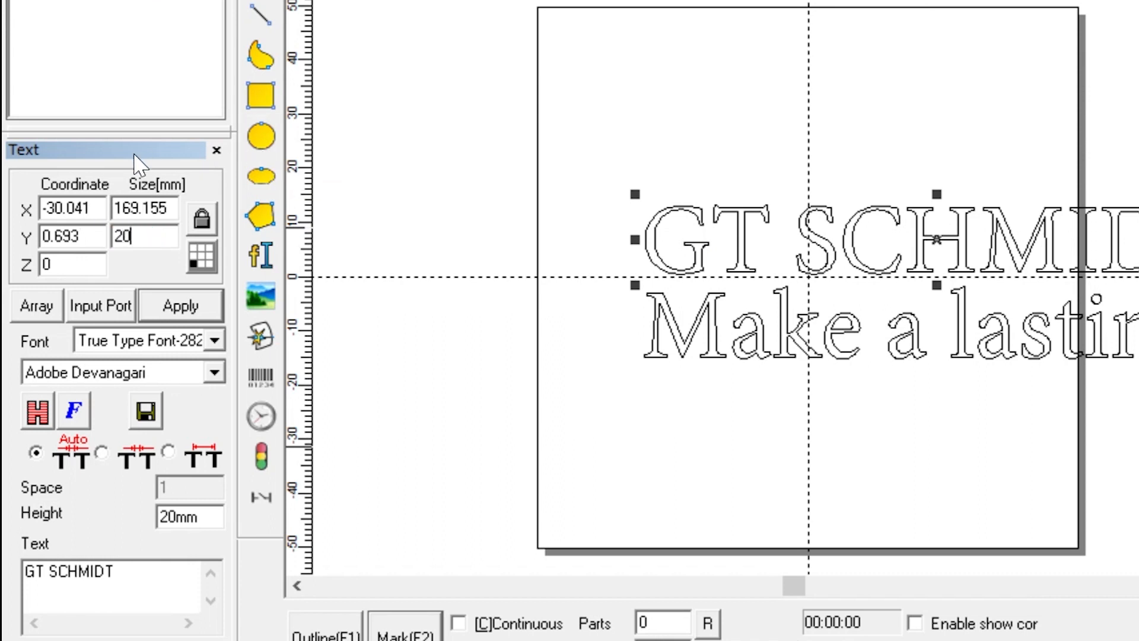
click(180, 306)
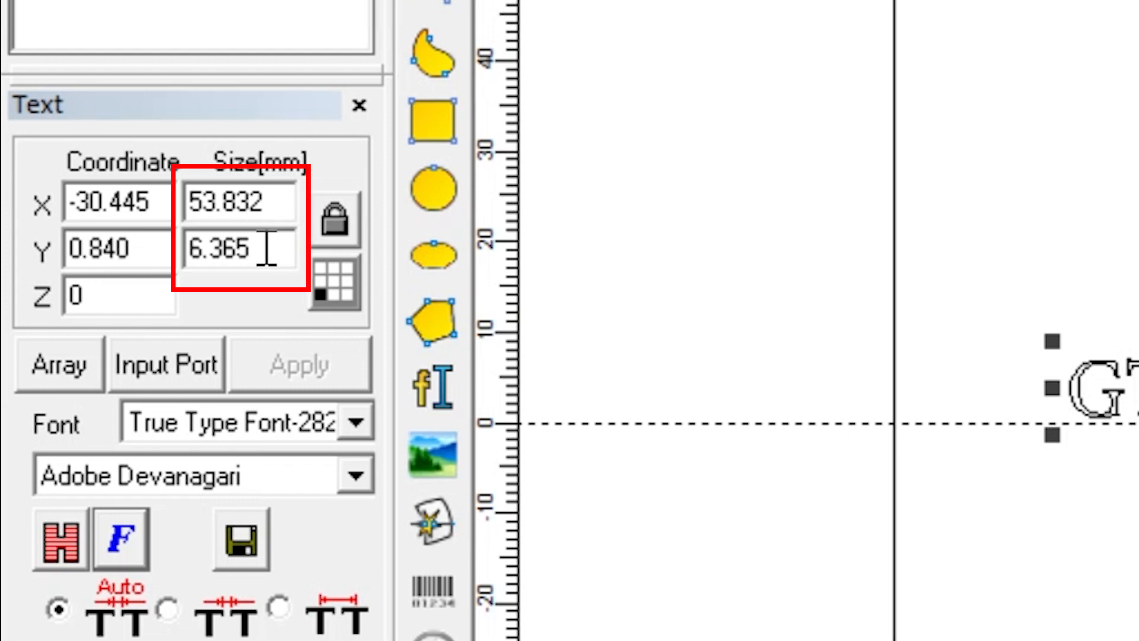
Step: Set the Y size of the "GT SCHMIDT" text to 10 mm with the size ratio locked
drag(266, 248, 166, 247)
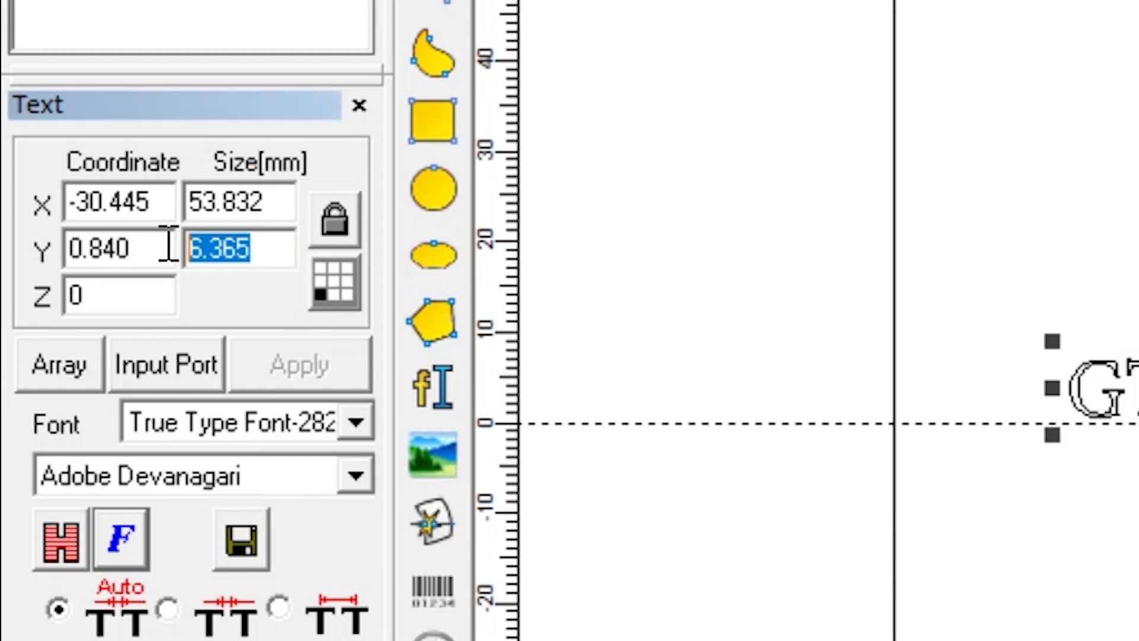
text(10)
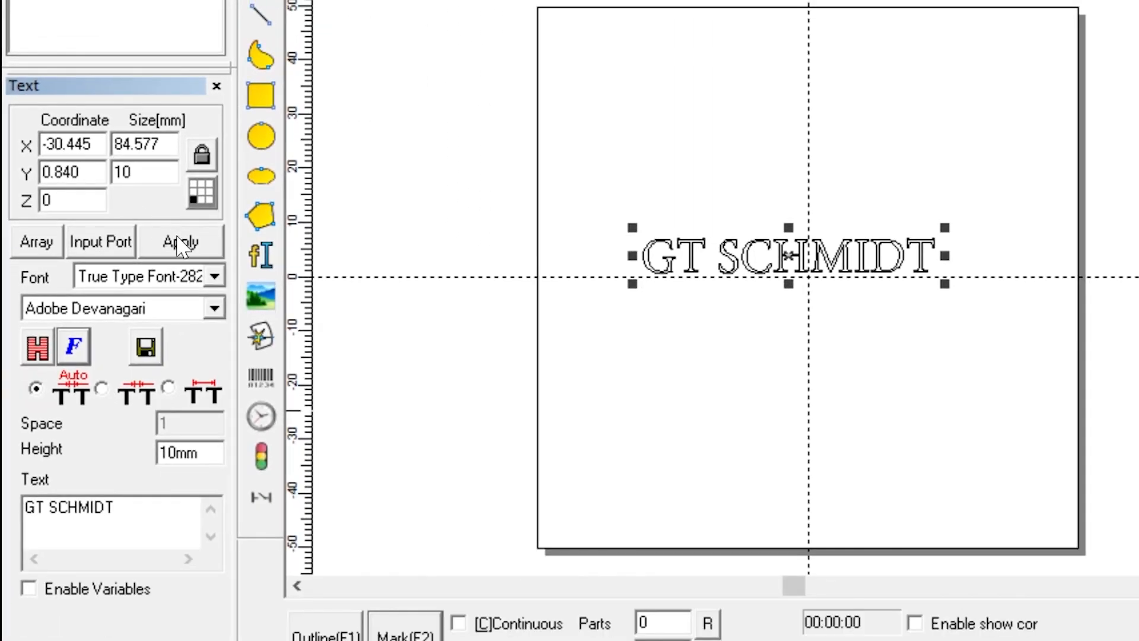
click(181, 243)
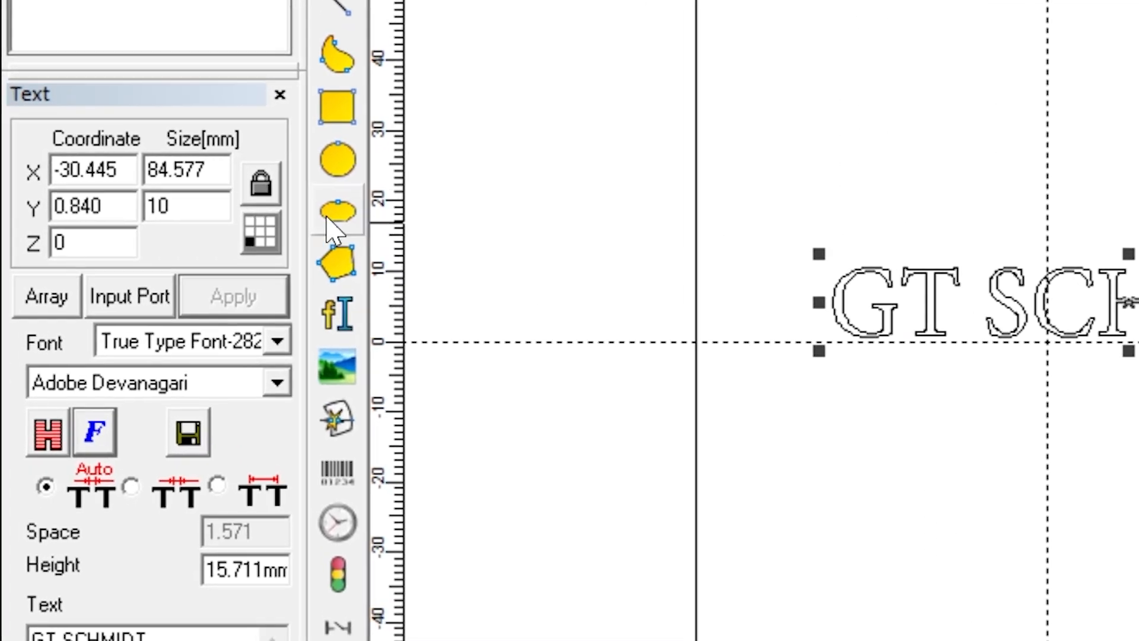
Step: Unlock the size ratio of the "GT SCHMIDT" text and set its Y size to 6 mm
click(333, 219)
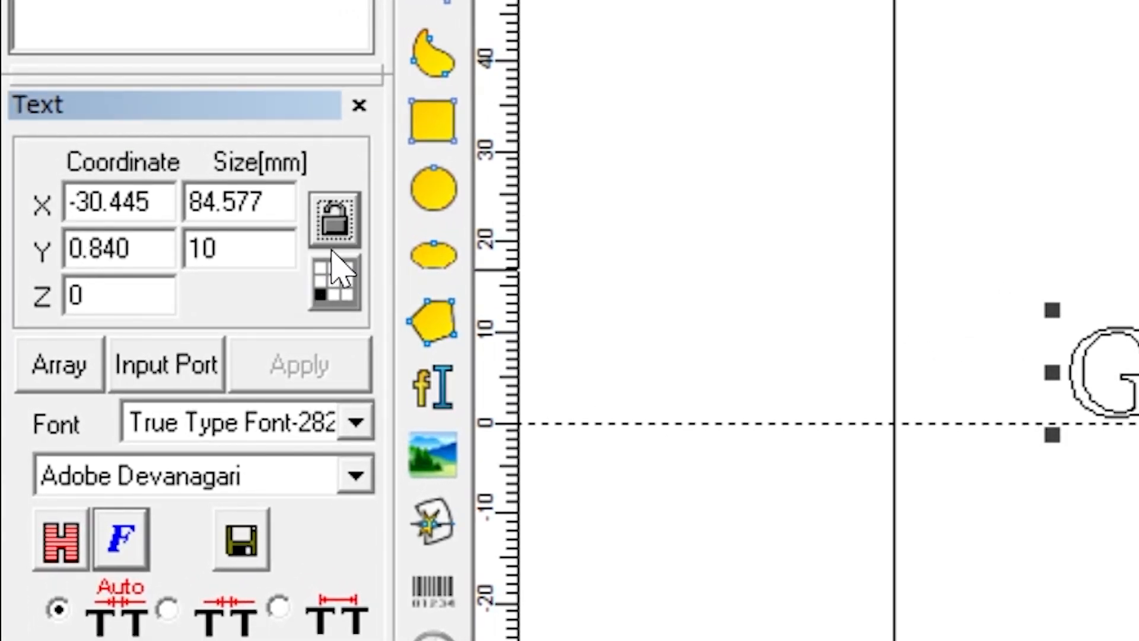
drag(261, 246, 145, 242)
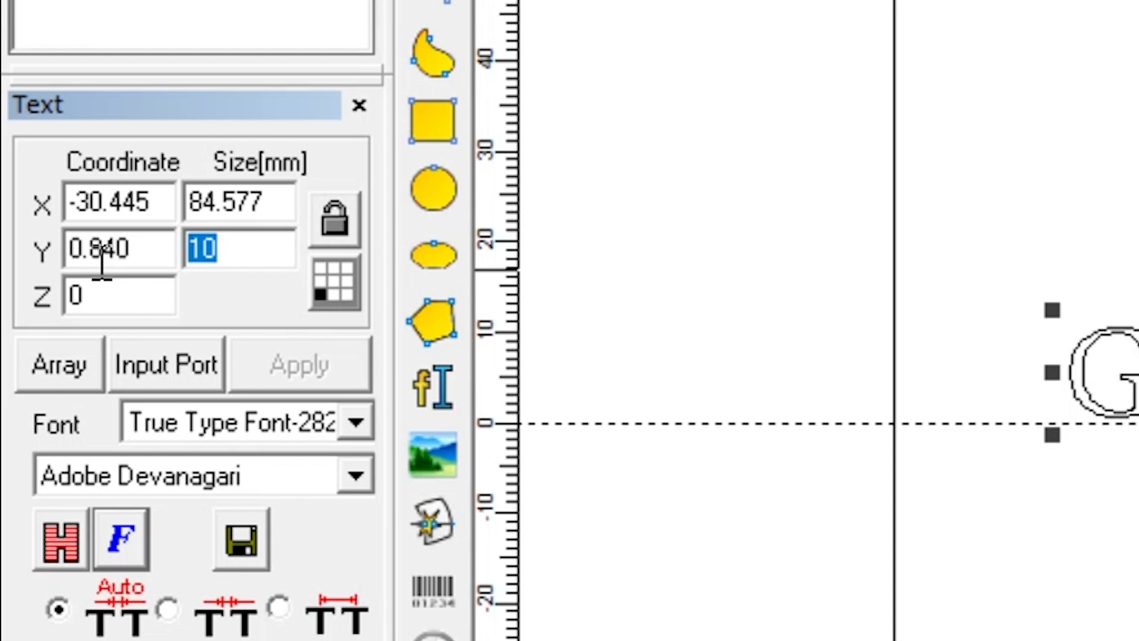
text(6)
click(330, 373)
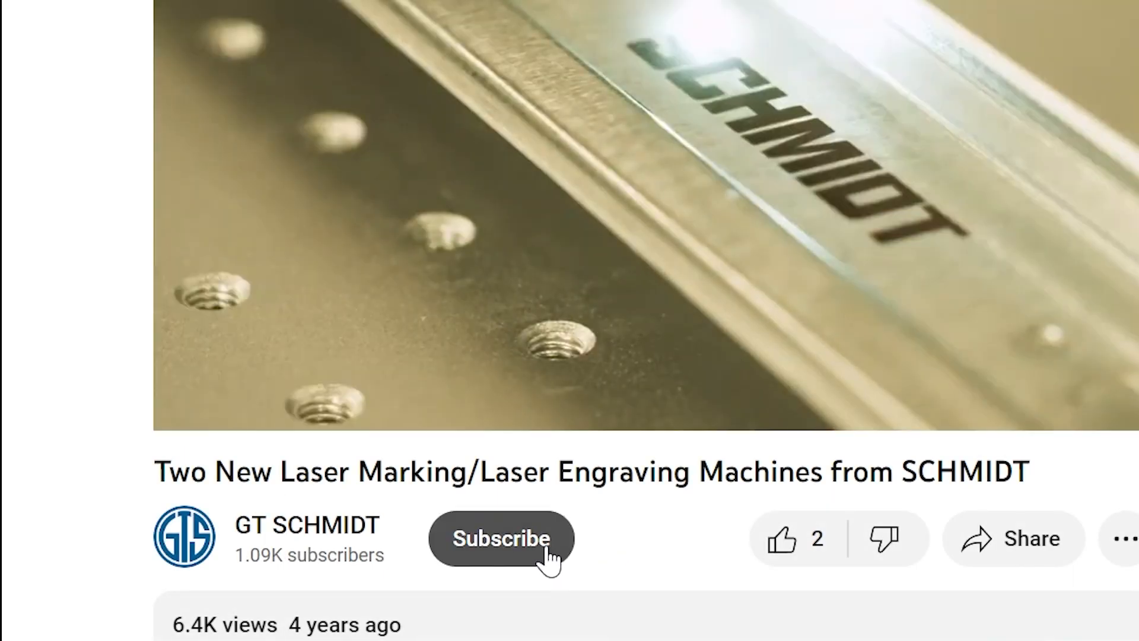
Step: Switch to YouTube and subscribe to the GT SCHMIDT channel
click(548, 559)
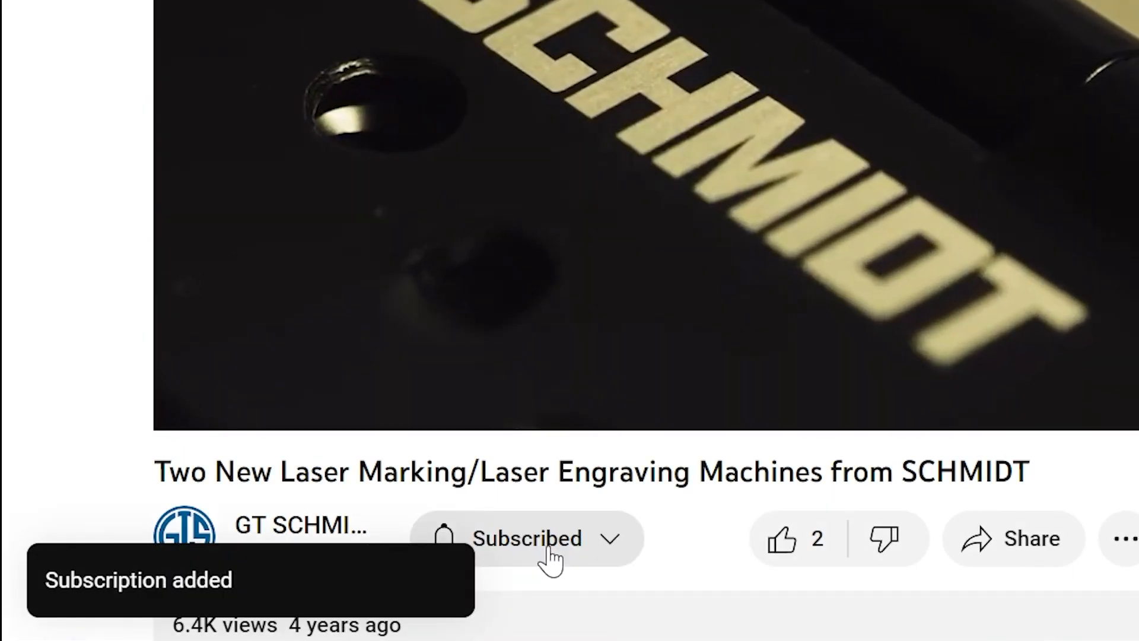